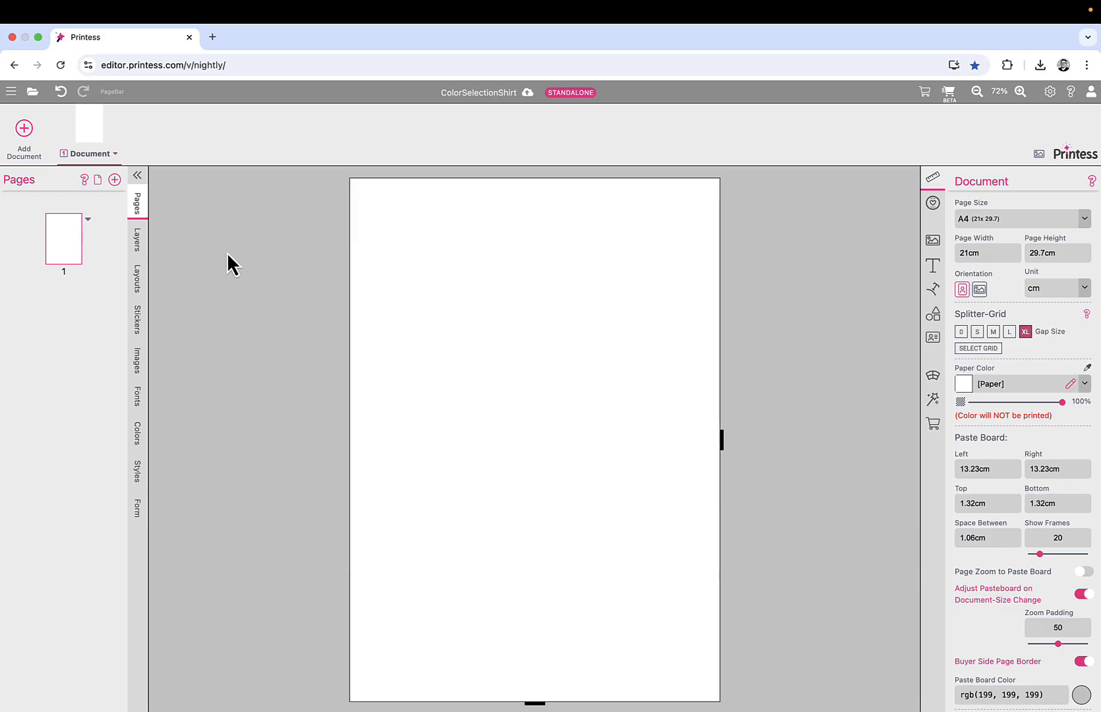
# - Place shirt.png on the page, enlarge it to the full 21 cm page width and move it about 2.74 cm below the top edge
pyautogui.click(137, 365)
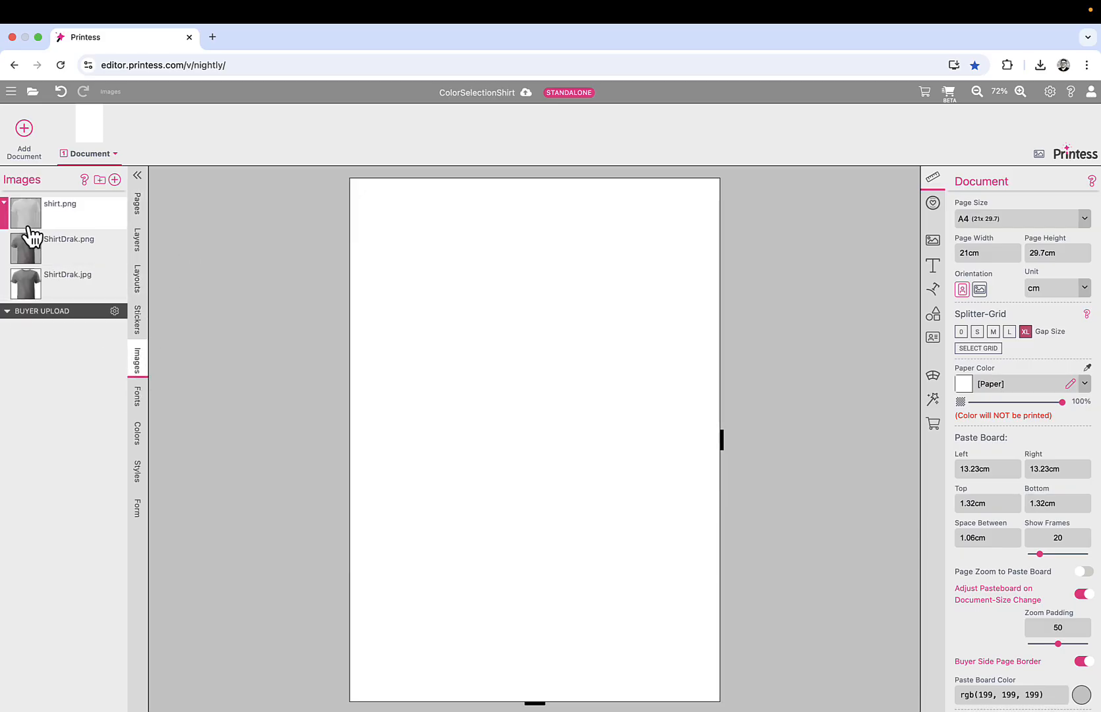
pyautogui.moveTo(32, 222); pyautogui.dragTo(445, 260)
pyautogui.moveTo(529, 325); pyautogui.dragTo(443, 260)
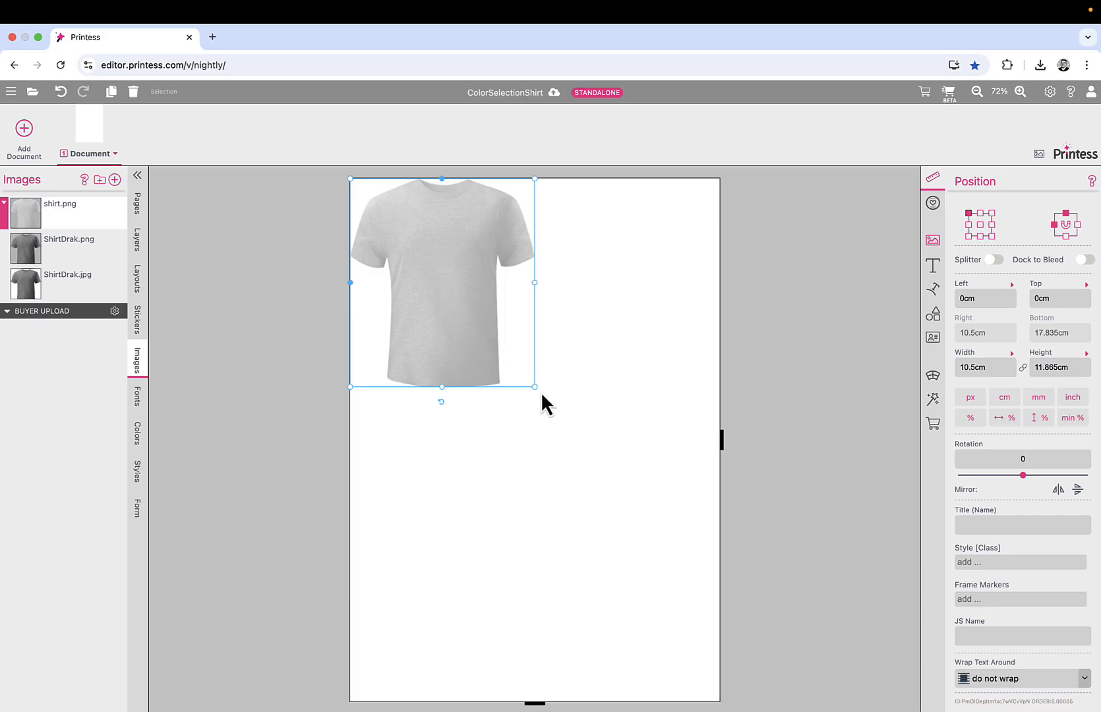
pyautogui.moveTo(526, 379); pyautogui.dragTo(720, 704)
pyautogui.moveTo(550, 457); pyautogui.dragTo(550, 502)
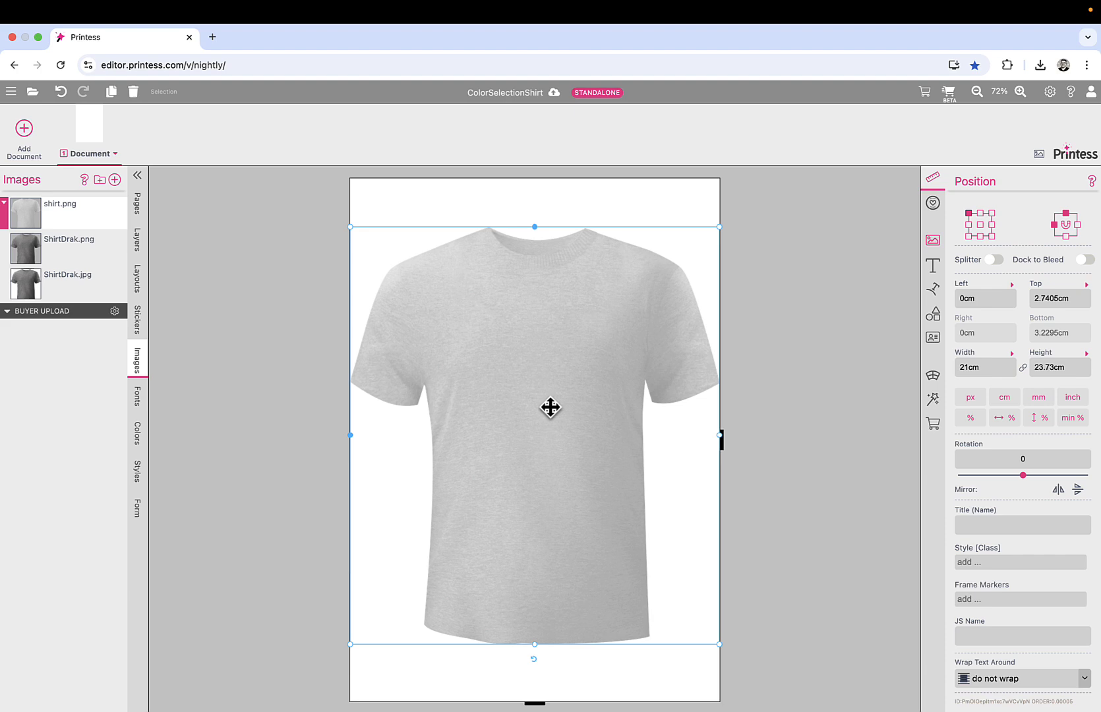
# - Create a new color group named ShirtColors
pyautogui.click(140, 439)
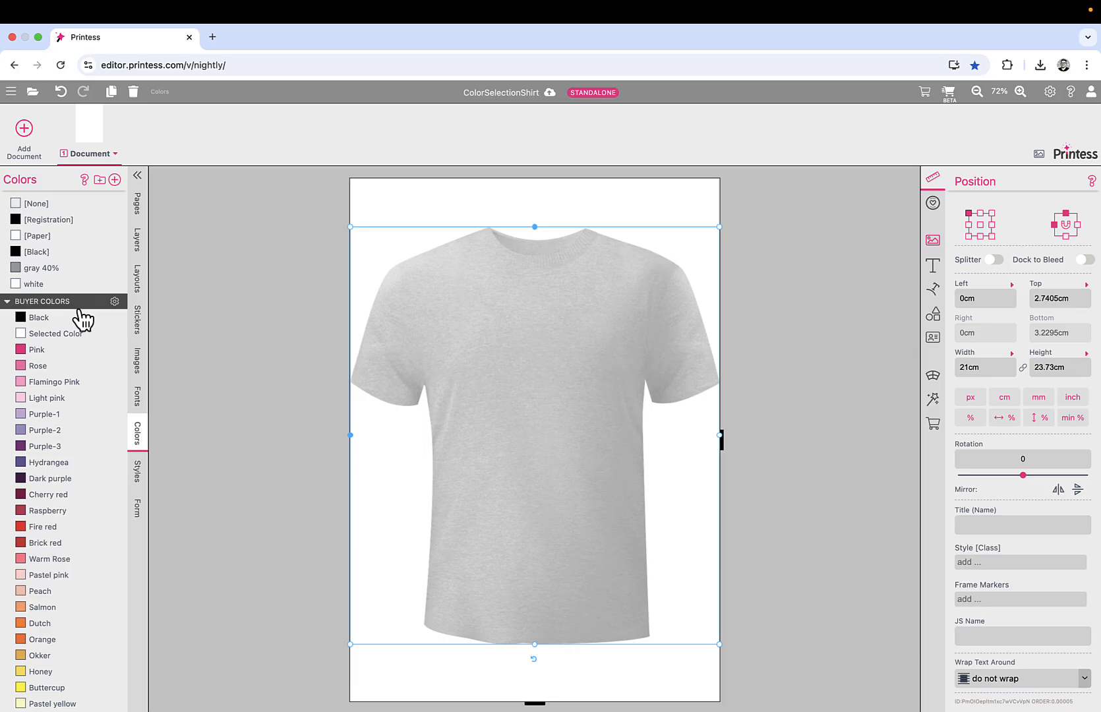
pyautogui.click(100, 180)
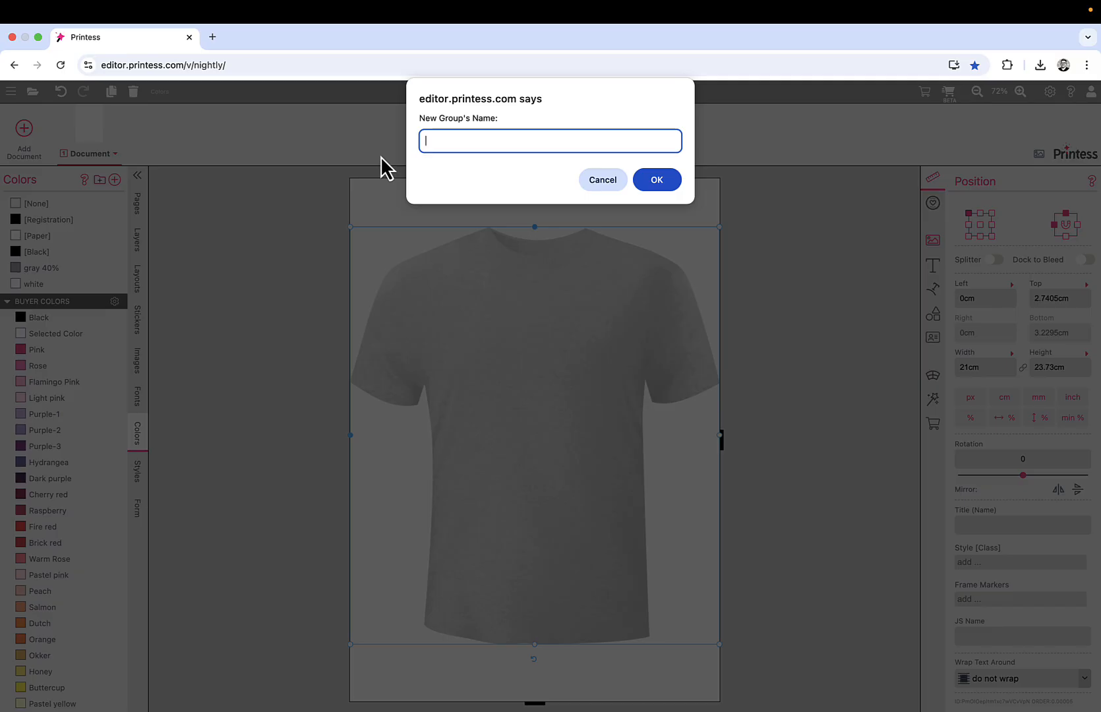
pyautogui.write('ShirtColors')
pyautogui.click(666, 183)
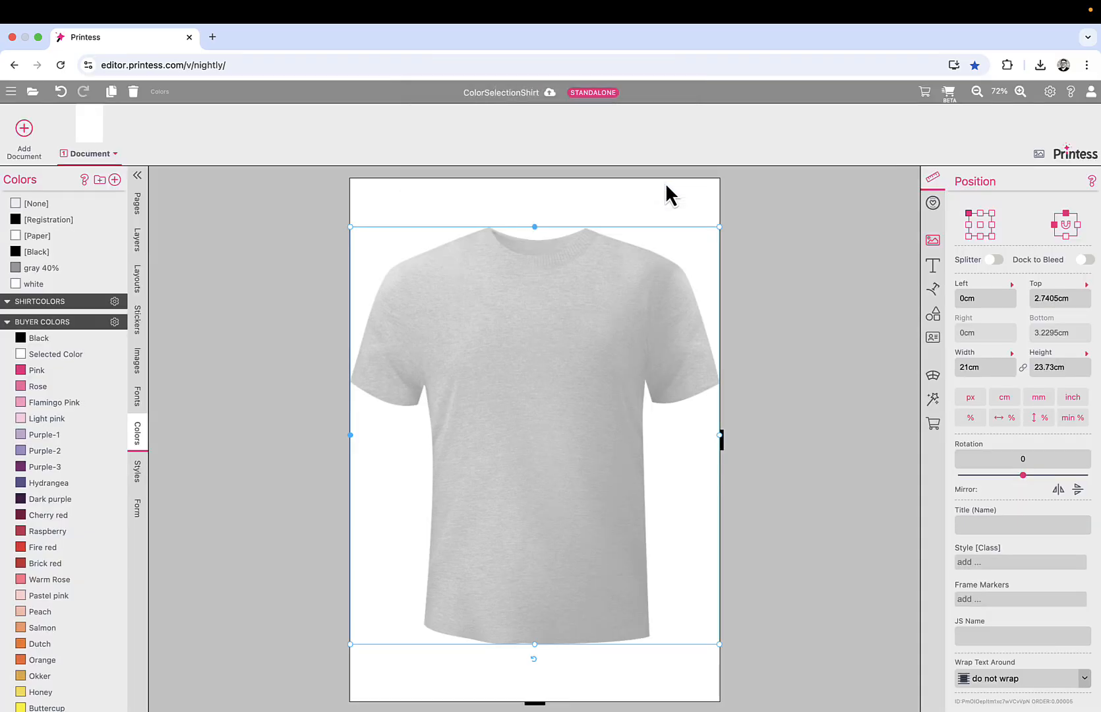
# - Add an orange swatch with R=211 G=92 B=27 to the ShirtColors group, named with its color value
pyautogui.click(115, 181)
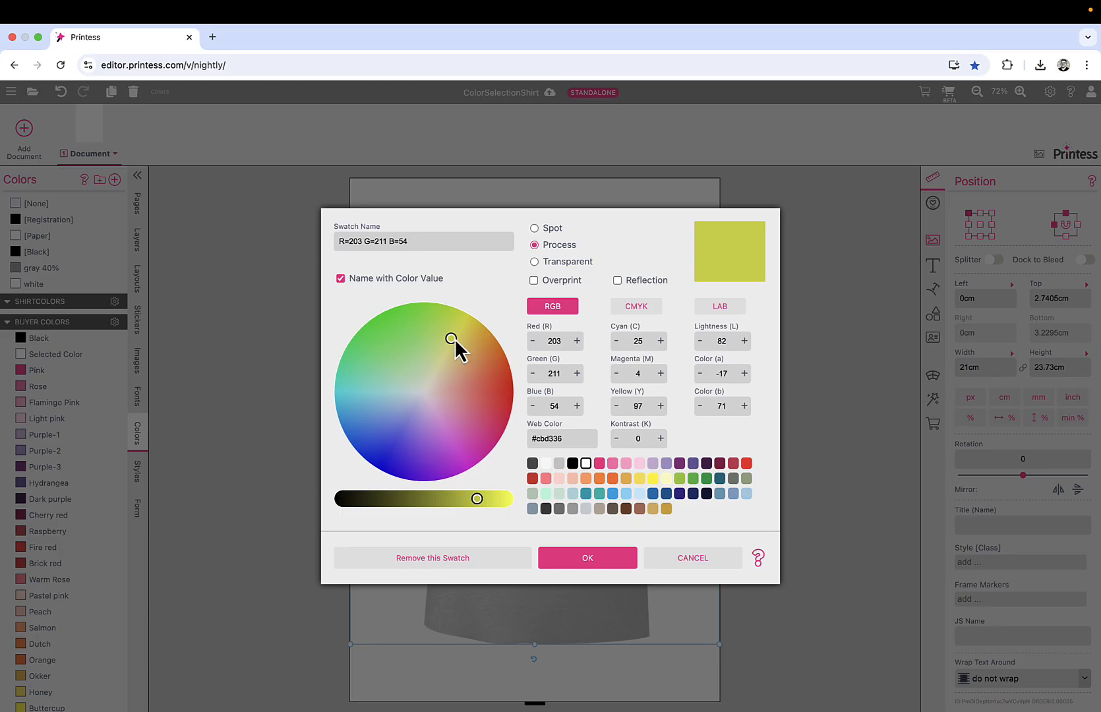
pyautogui.moveTo(452, 339); pyautogui.dragTo(490, 367)
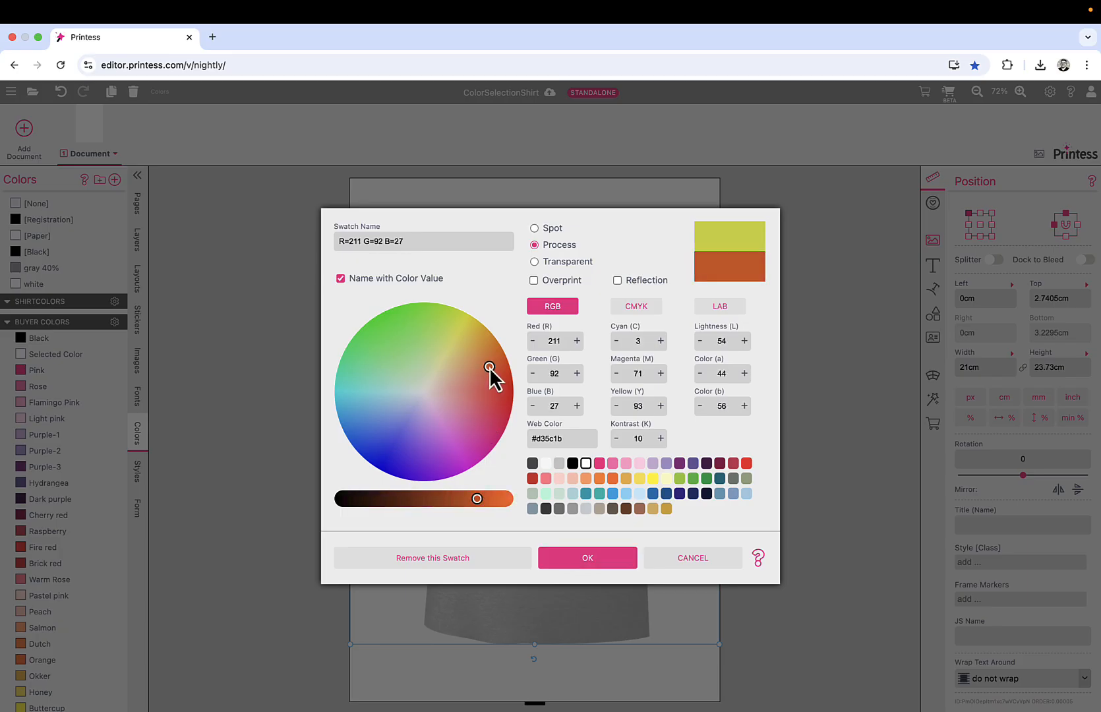
pyautogui.click(602, 559)
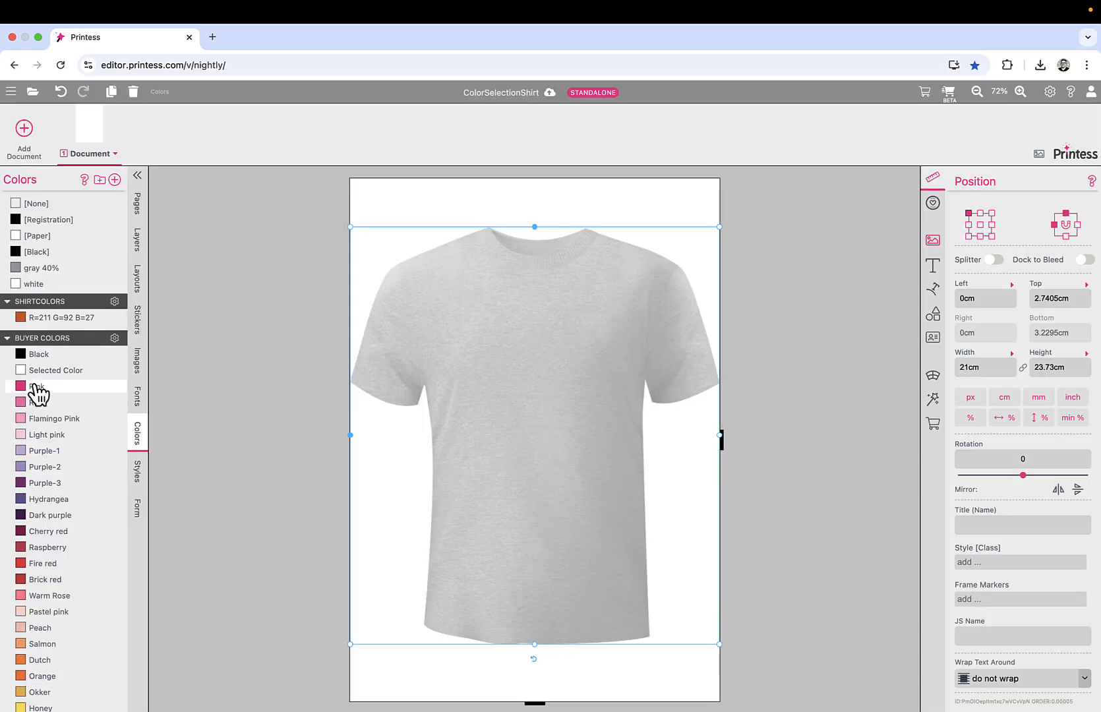
# - Move the Pink, Purple-2, Salmon and Honey swatches from Buyer Colors into the ShirtColors group
pyautogui.moveTo(38, 393); pyautogui.dragTo(70, 338)
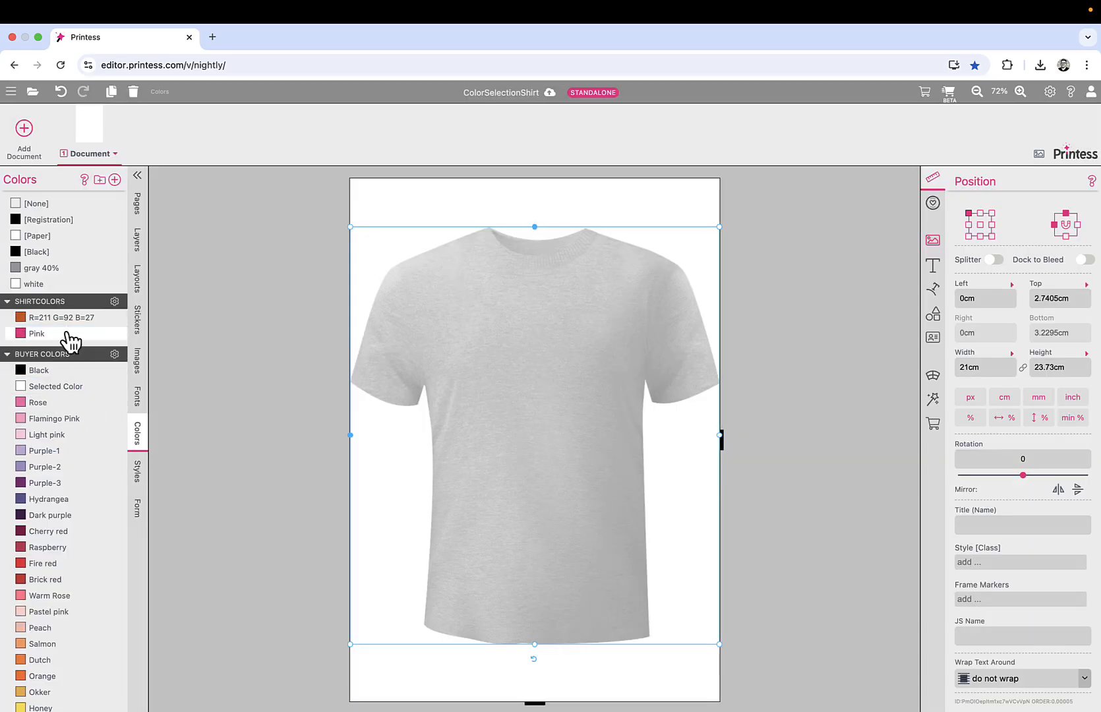
pyautogui.moveTo(54, 468); pyautogui.dragTo(76, 354)
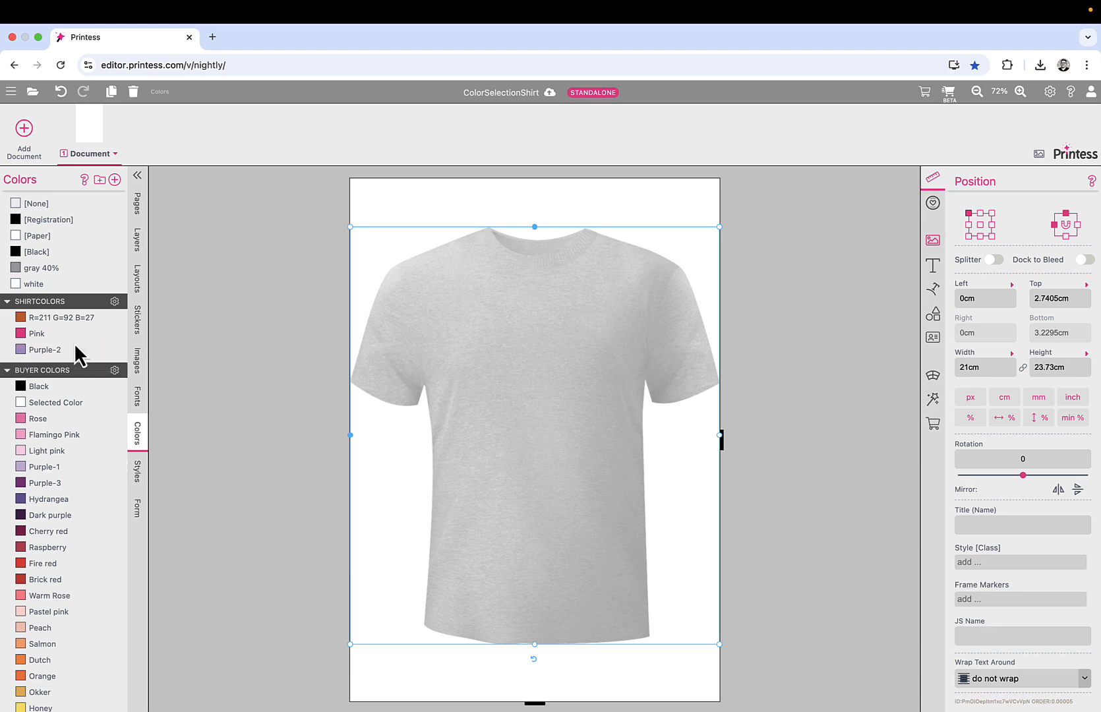
pyautogui.moveTo(46, 643); pyautogui.dragTo(71, 367)
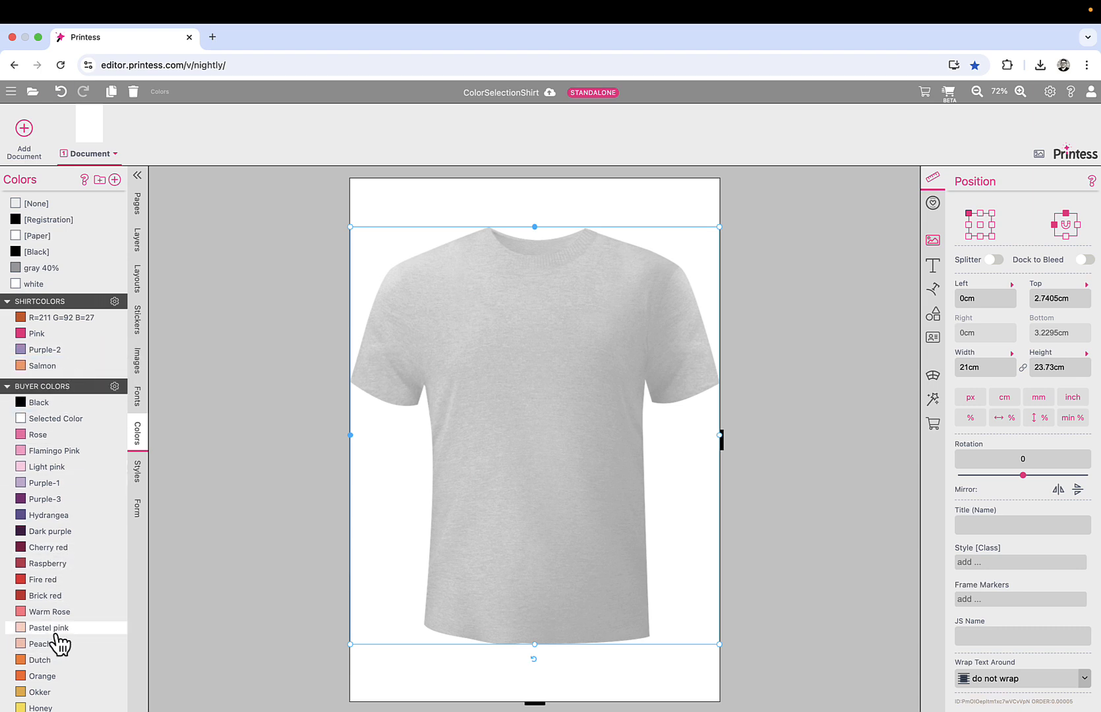
pyautogui.scroll(-2, 53, 686)
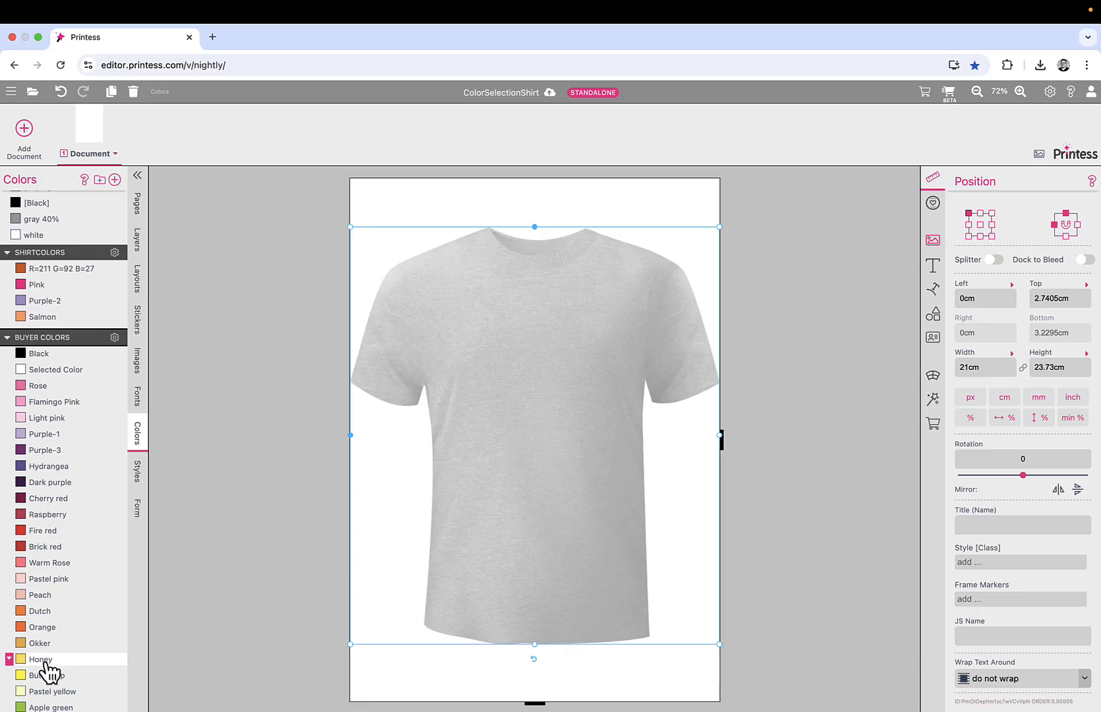
pyautogui.moveTo(49, 671); pyautogui.dragTo(108, 307)
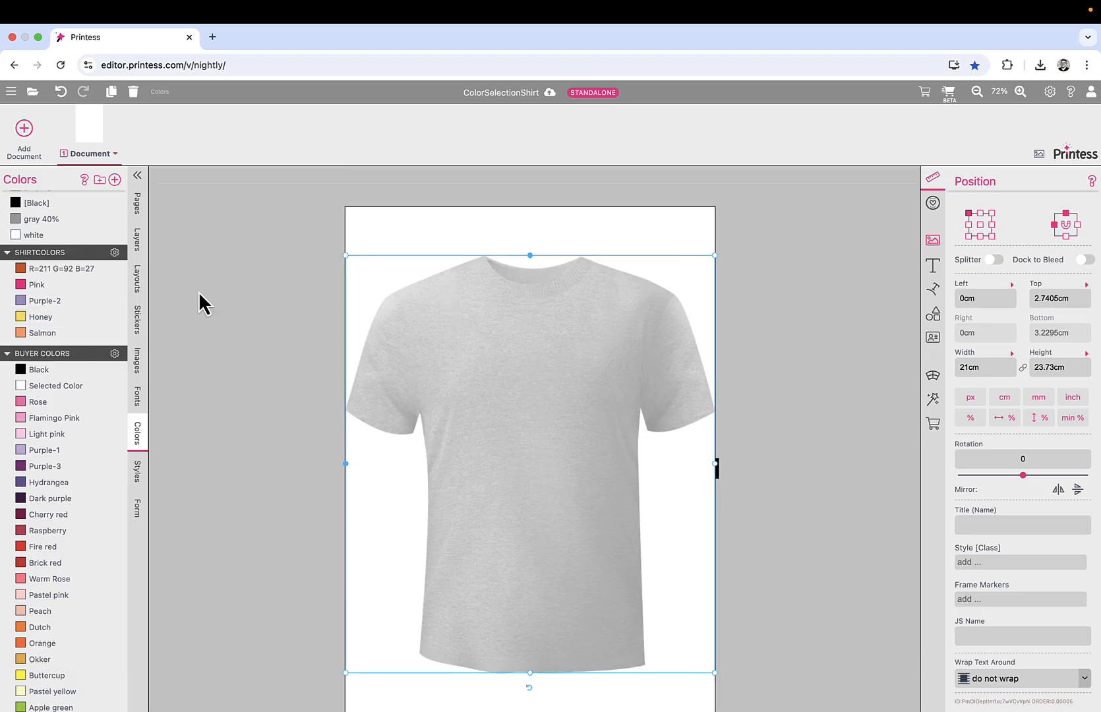
# - Collapse the headline and subline styles and create a new template style named ColorChange
pyautogui.click(139, 475)
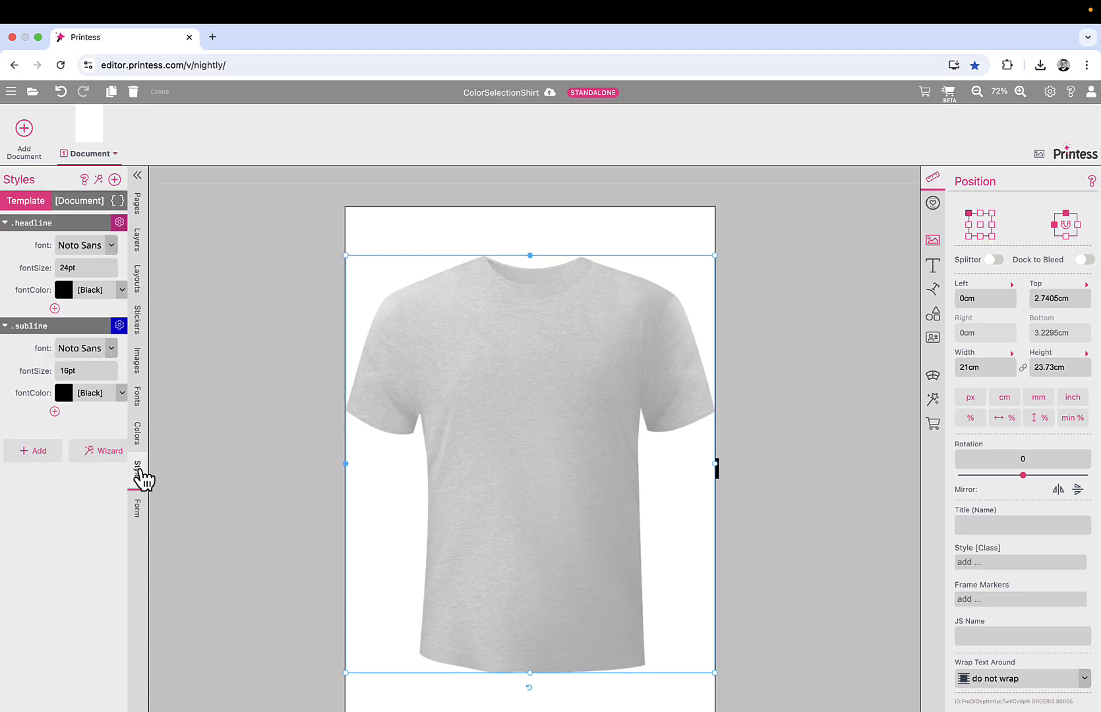
pyautogui.click(7, 326)
pyautogui.click(7, 225)
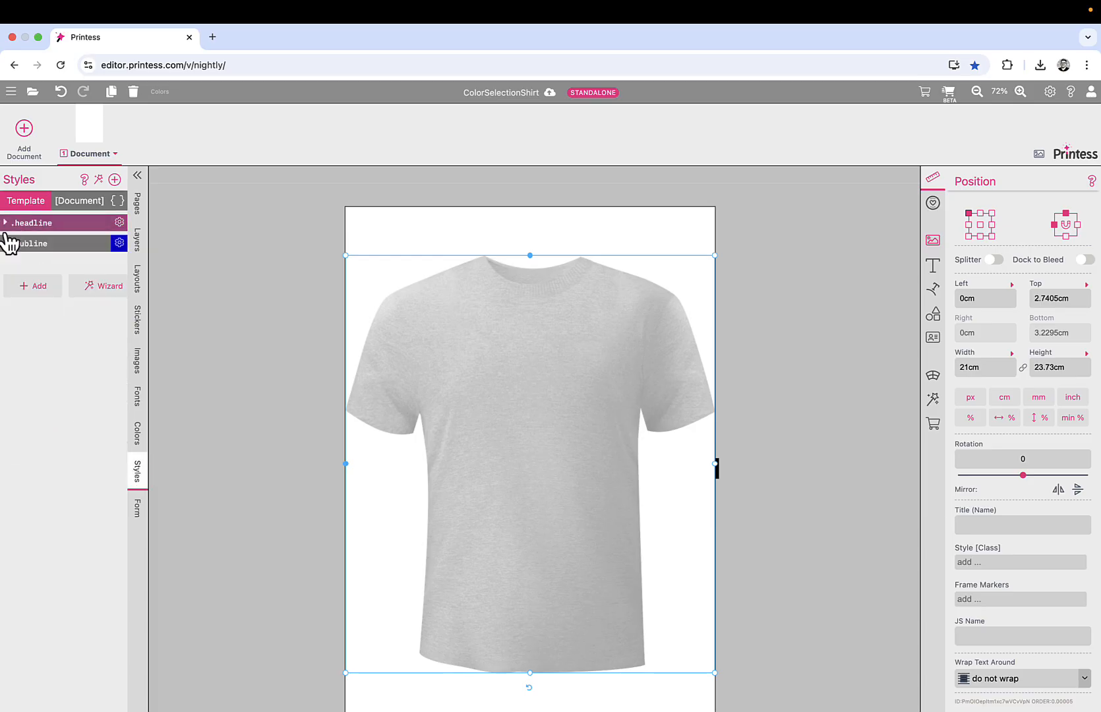
pyautogui.click(115, 179)
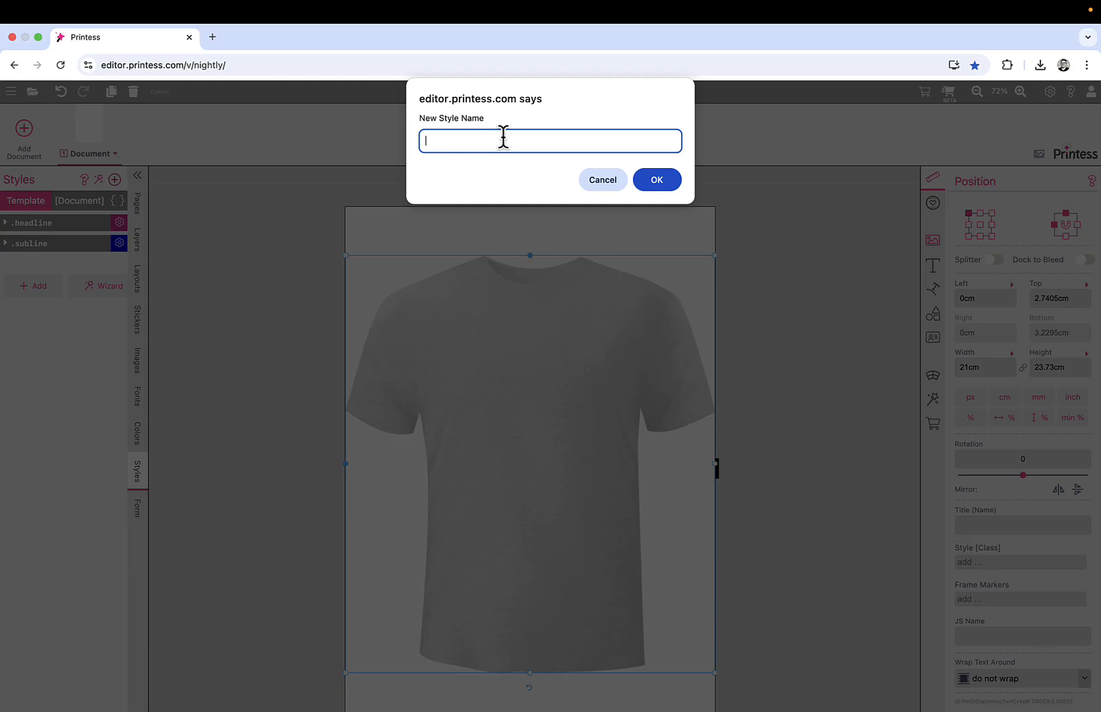
pyautogui.write('ColorChange')
pyautogui.click(657, 181)
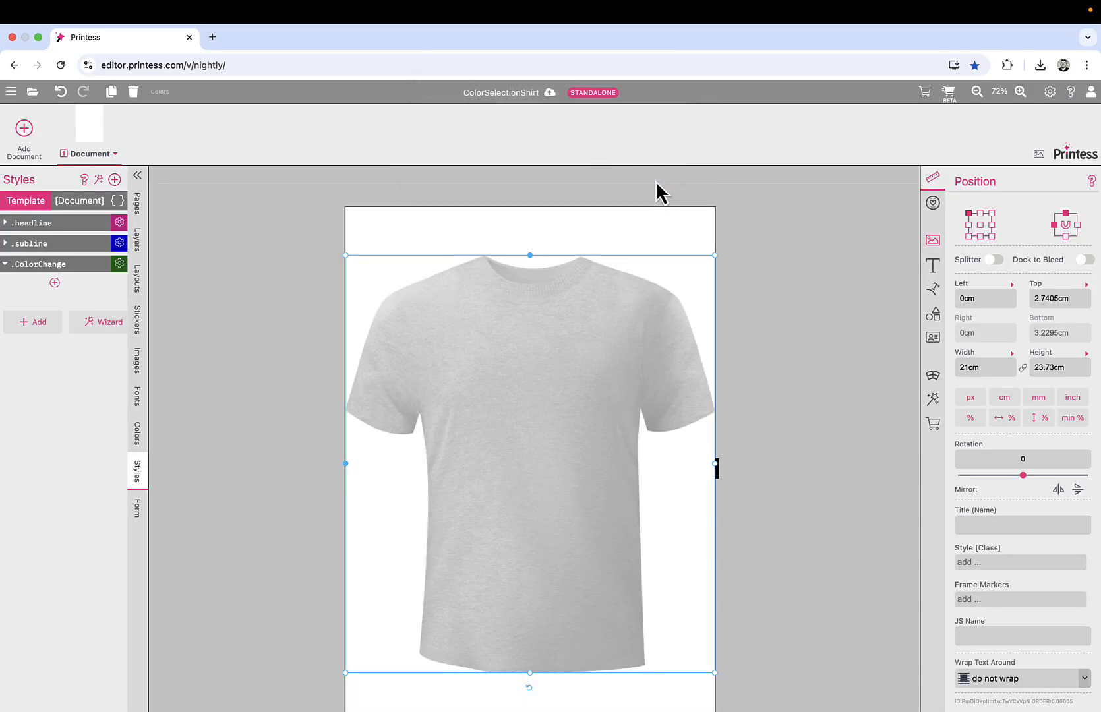
# - Add the effect properties multiplyColor and multiplyColorActive to the ColorChange style
pyautogui.click(55, 284)
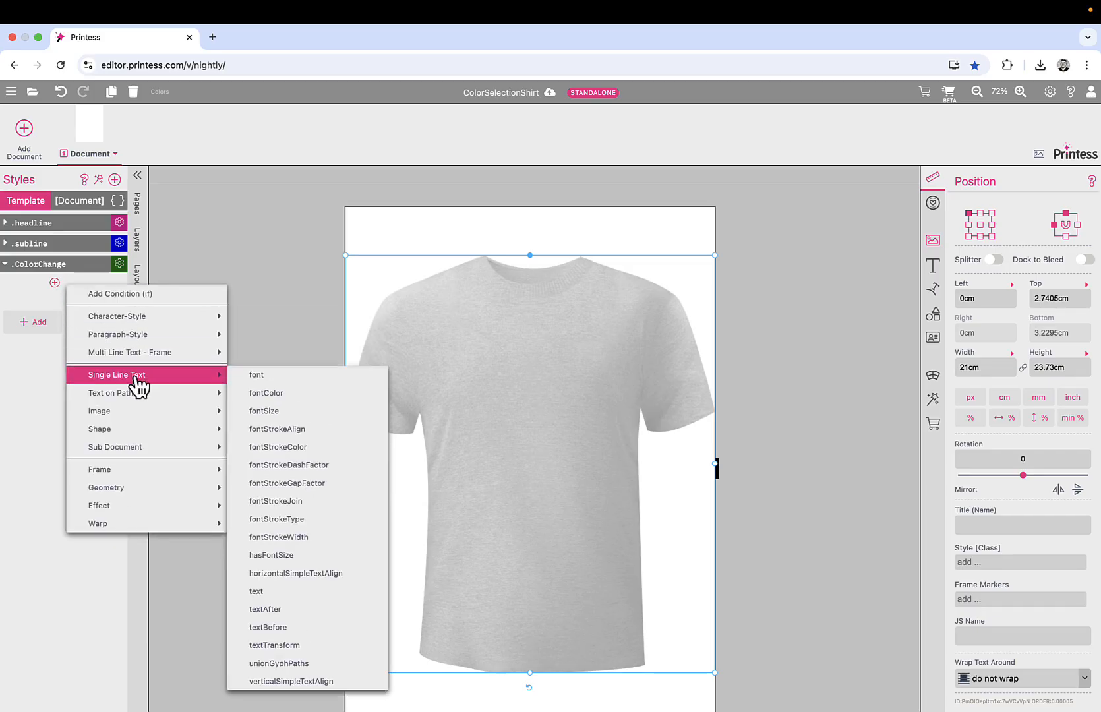
pyautogui.moveTo(133, 508)
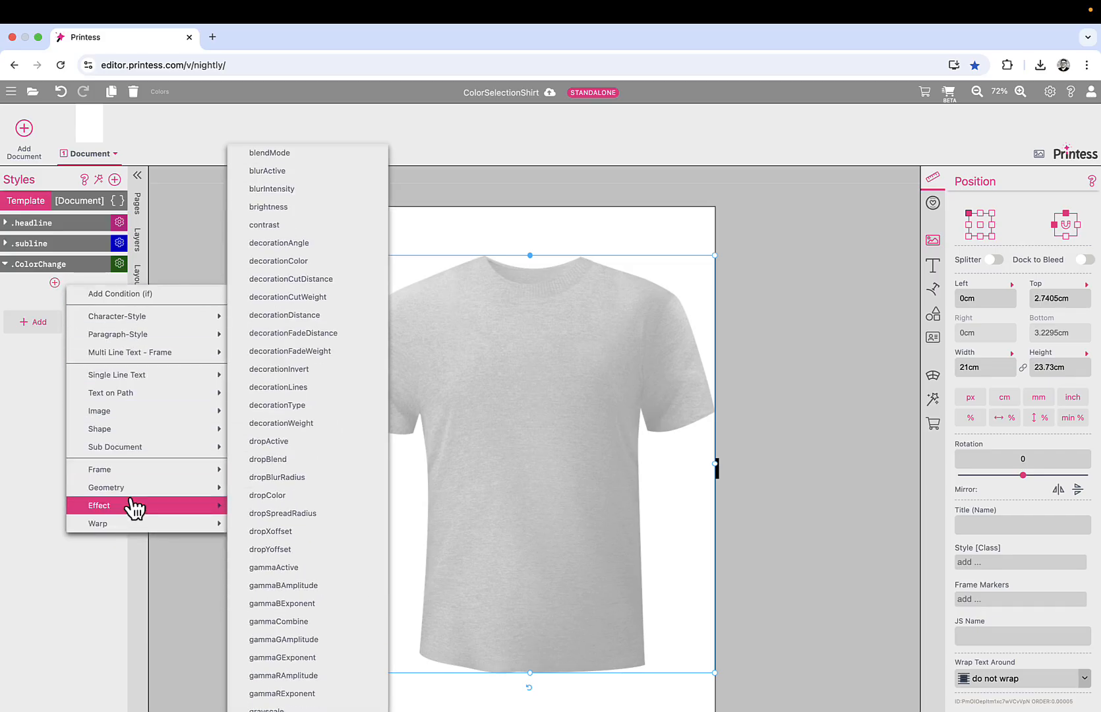
pyautogui.scroll(-10, 290, 530)
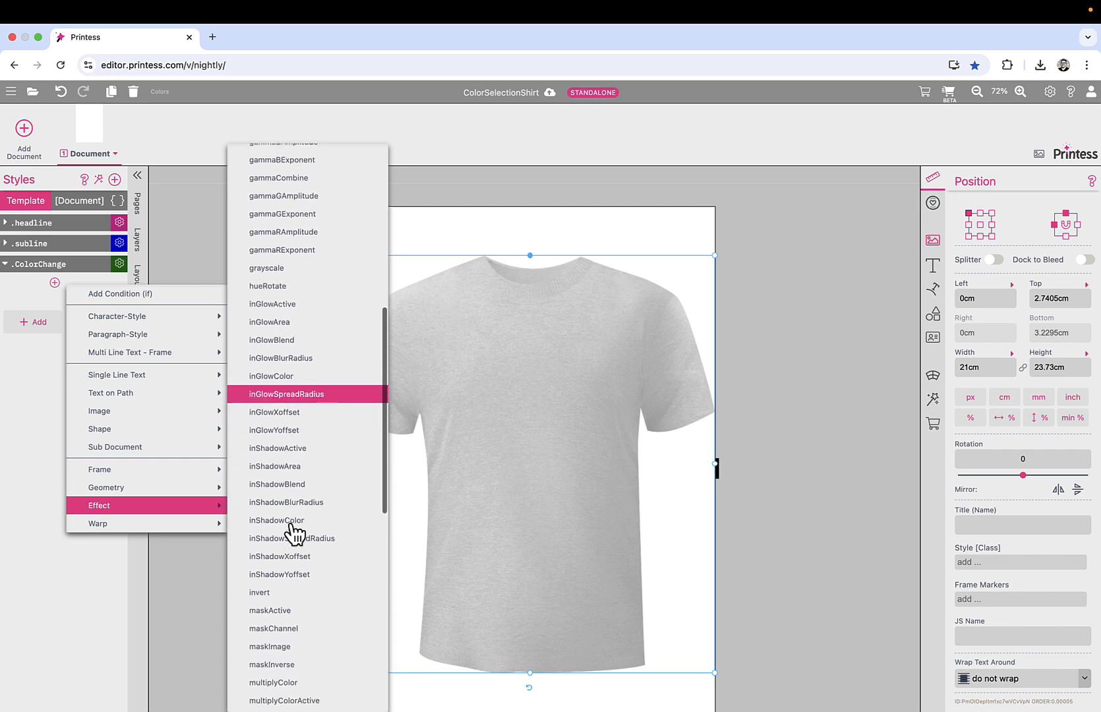
pyautogui.scroll(-5, 295, 531)
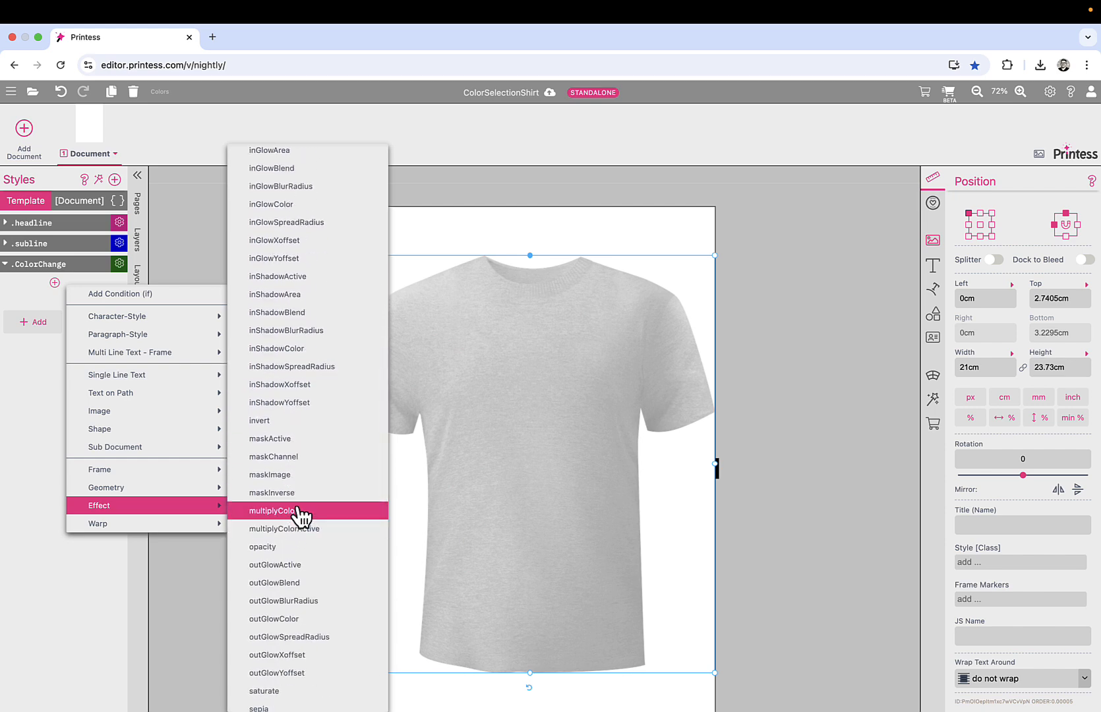
pyautogui.click(296, 511)
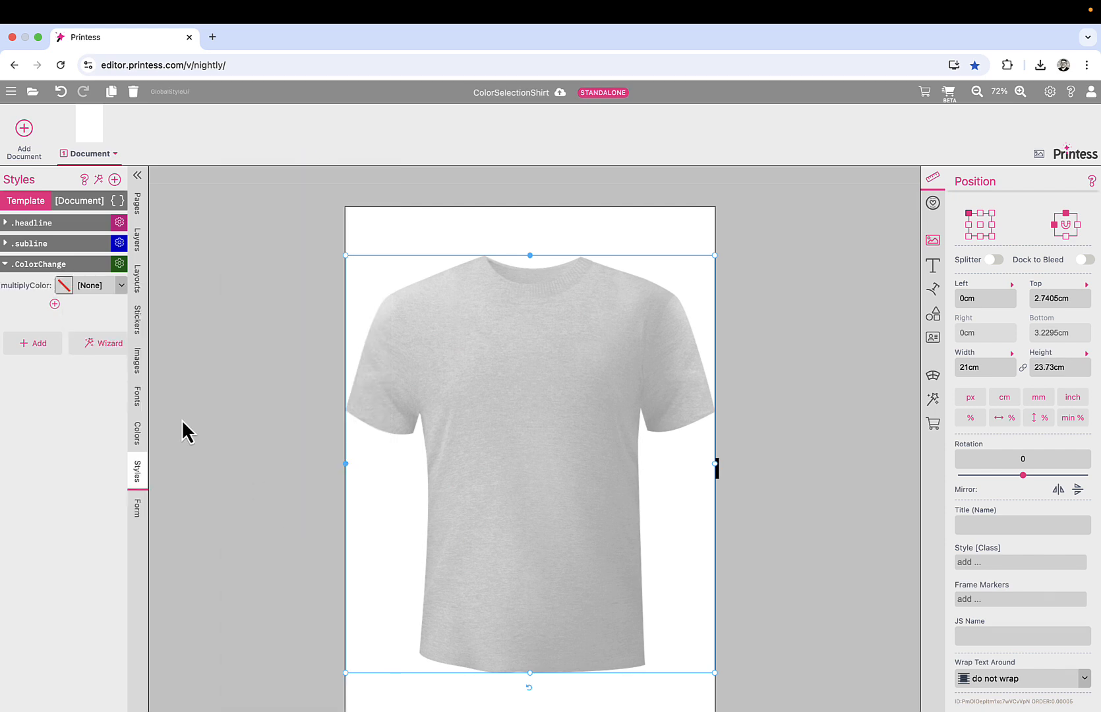
pyautogui.click(55, 304)
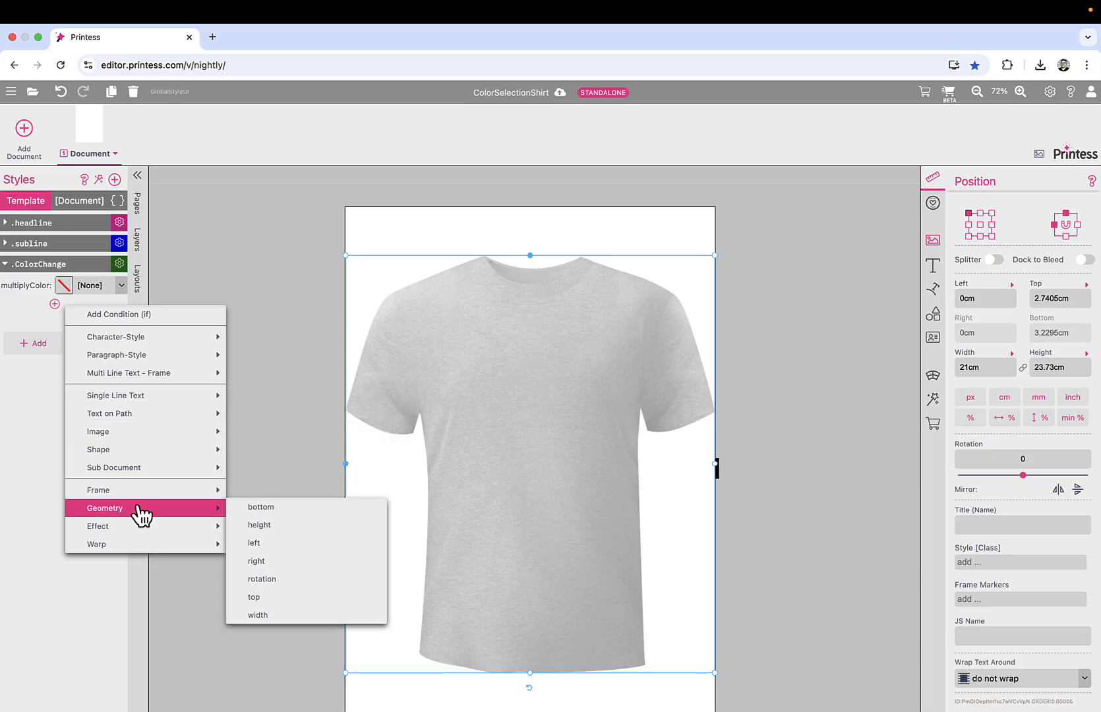
pyautogui.scroll(-15, 310, 568)
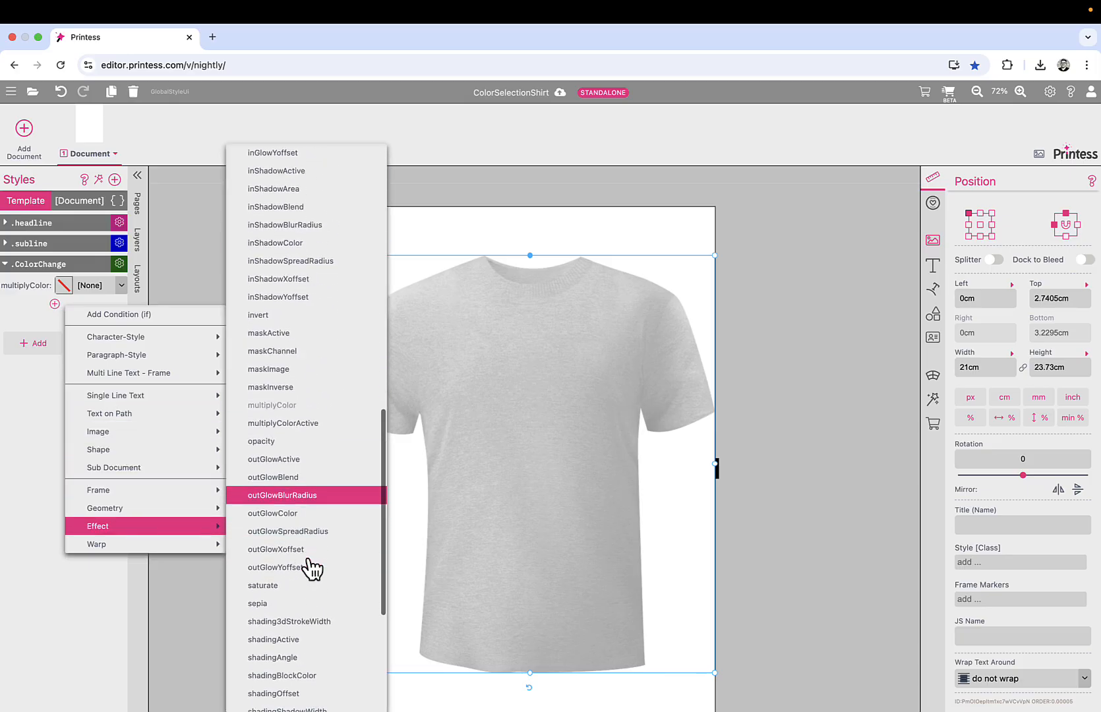
pyautogui.scroll(10, 316, 532)
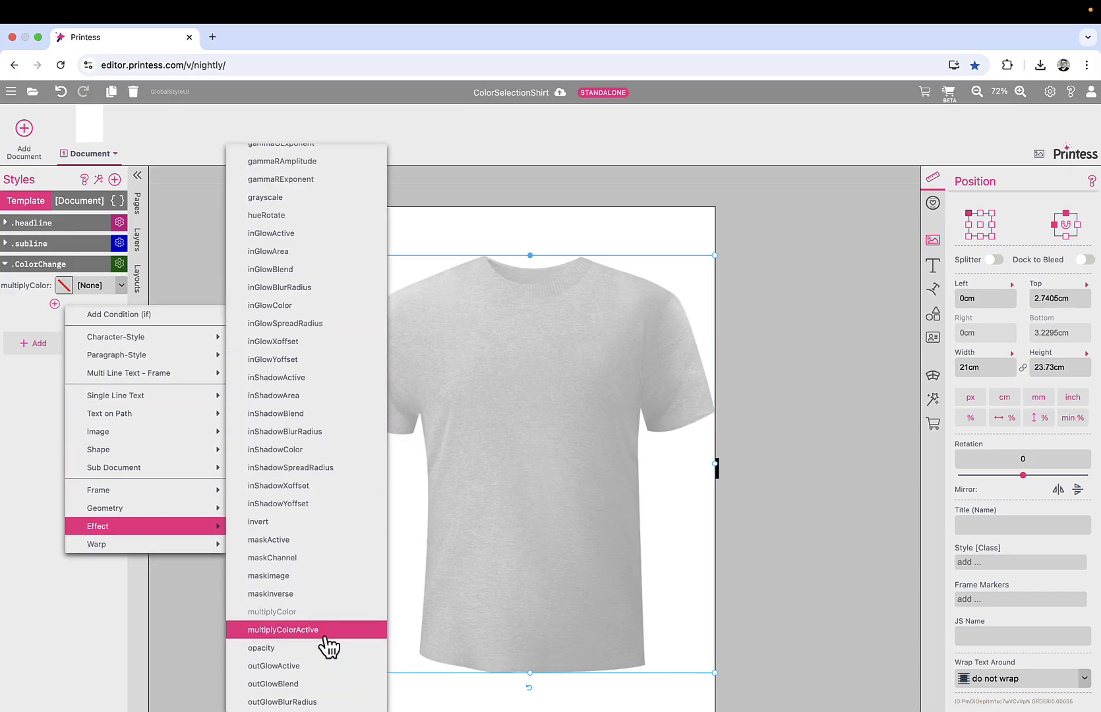
pyautogui.click(328, 633)
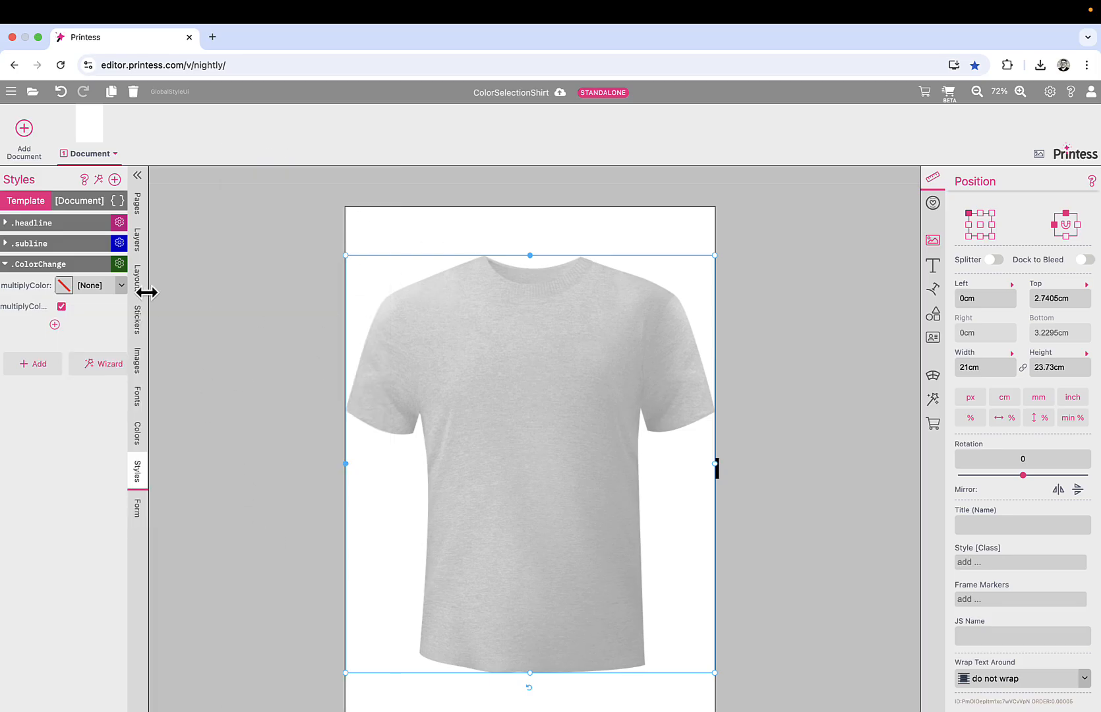
# - Assign the ColorChange style to the shirt image and set its multiplyColor first to Pink, finally to Salmon
pyautogui.click(119, 264)
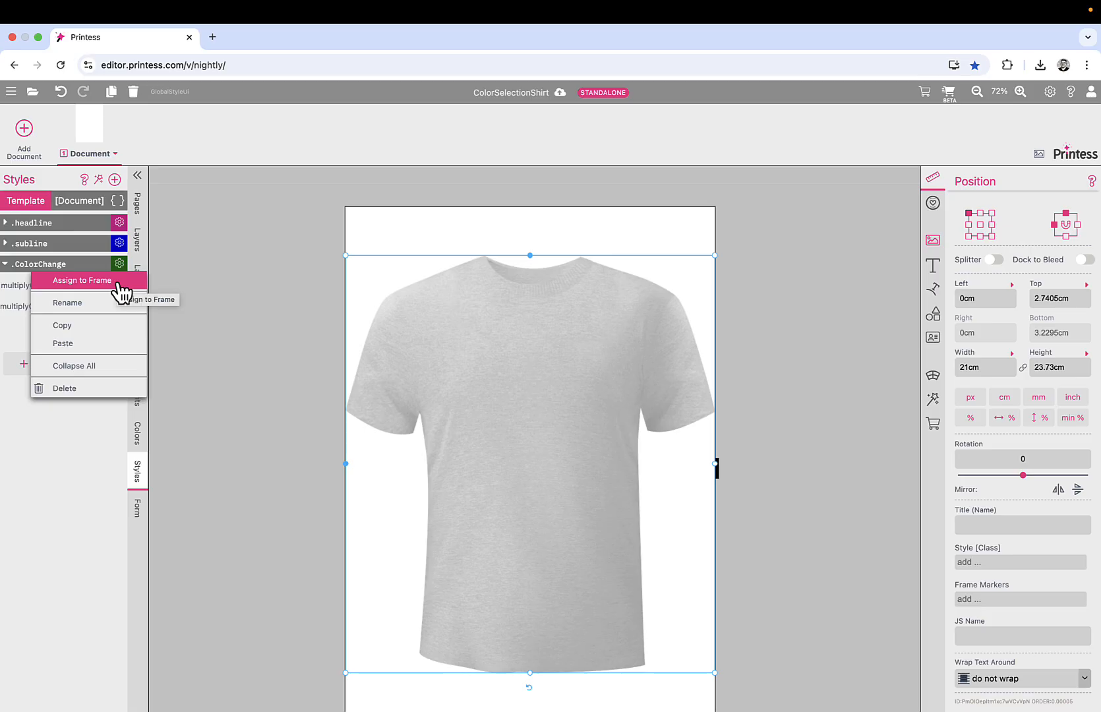
pyautogui.click(121, 291)
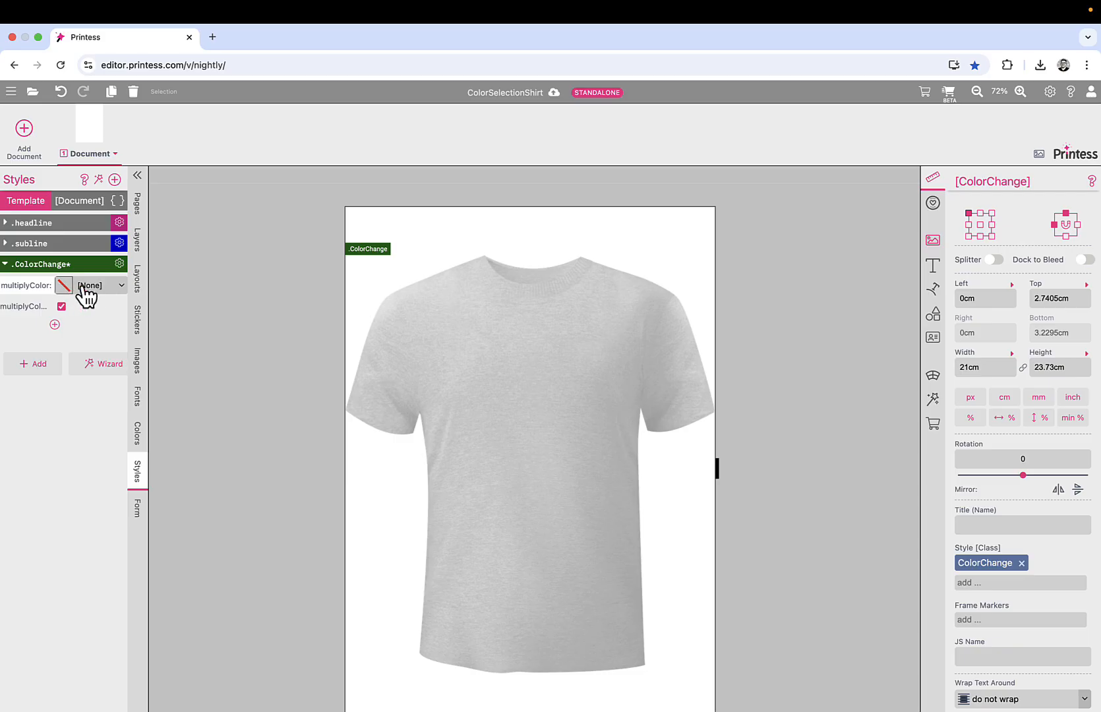
pyautogui.click(124, 286)
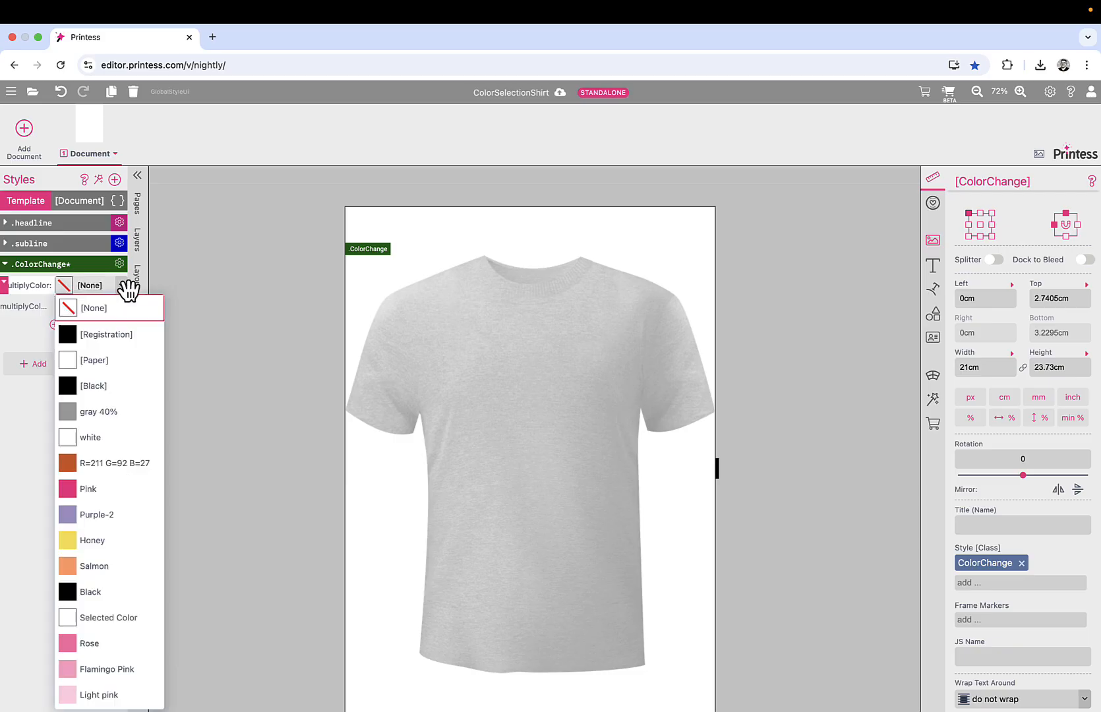
pyautogui.click(128, 491)
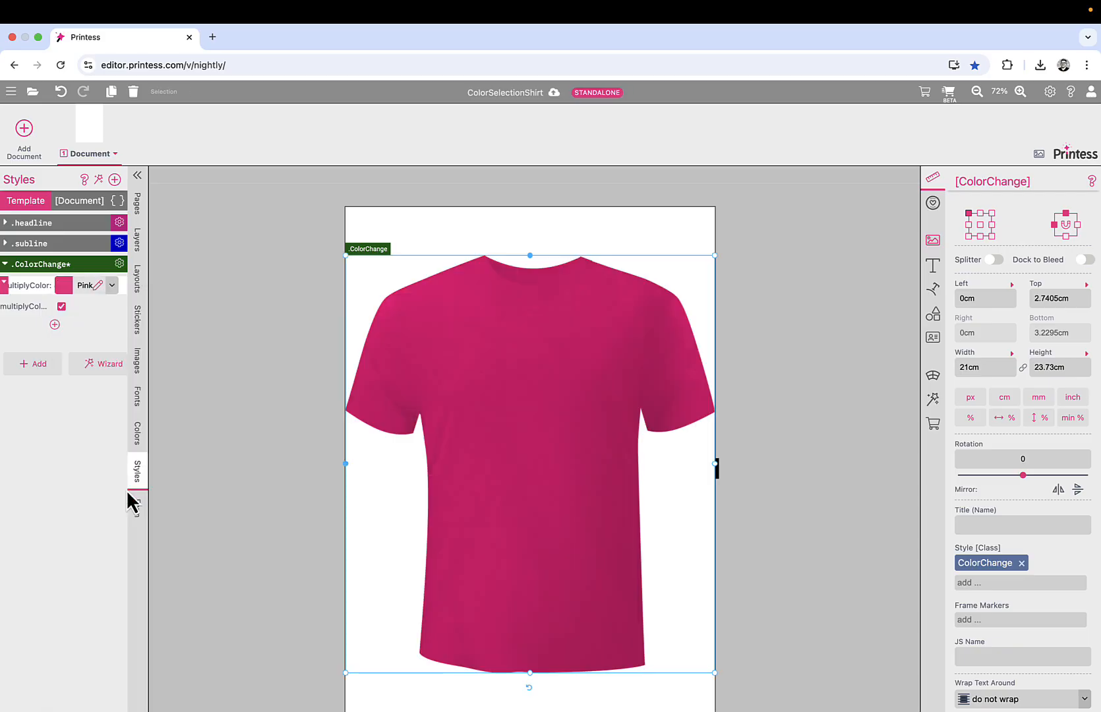
pyautogui.click(112, 285)
pyautogui.click(123, 565)
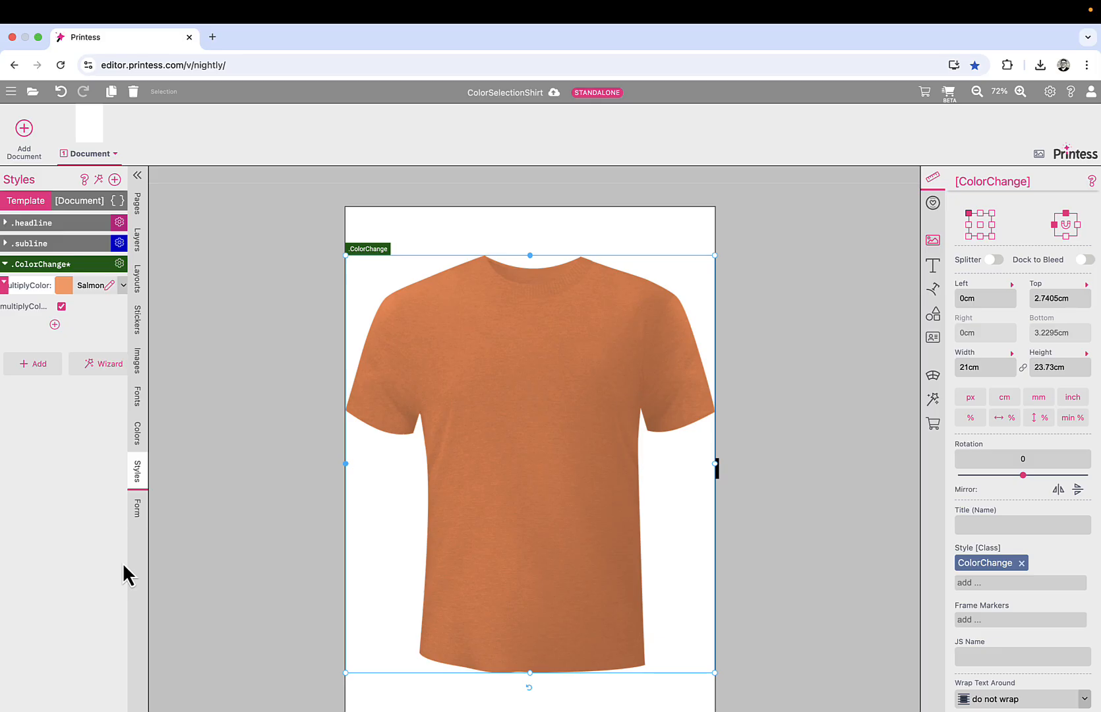
# - Create a new template form field of type Color with the name color
pyautogui.click(137, 516)
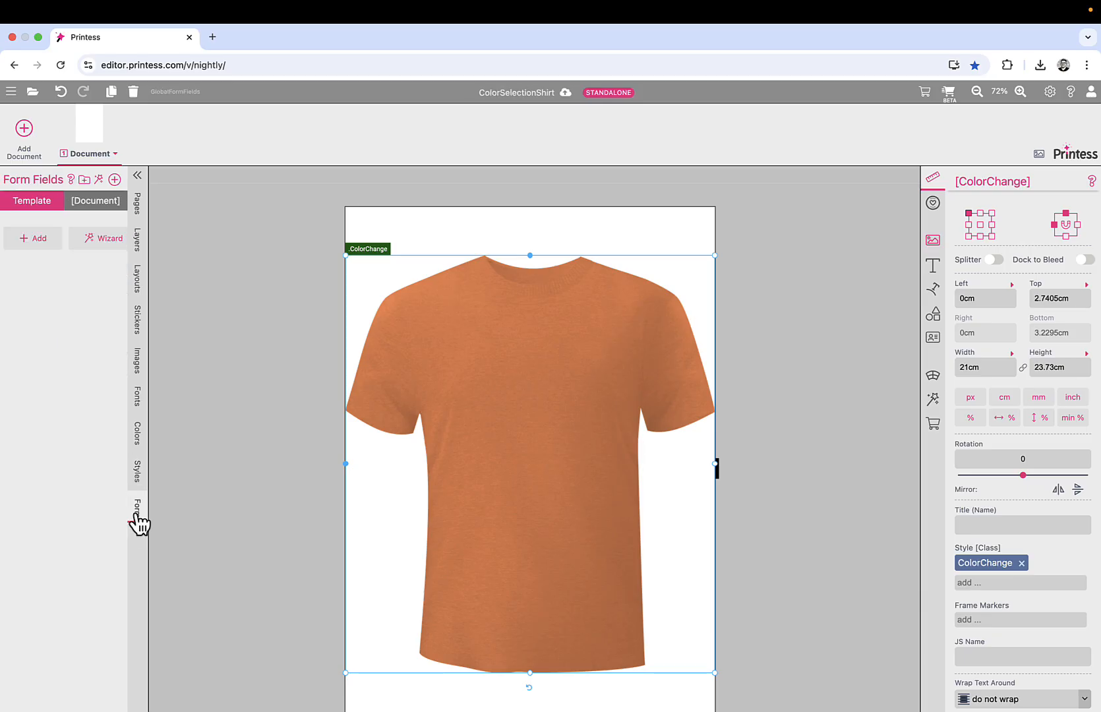
pyautogui.click(115, 180)
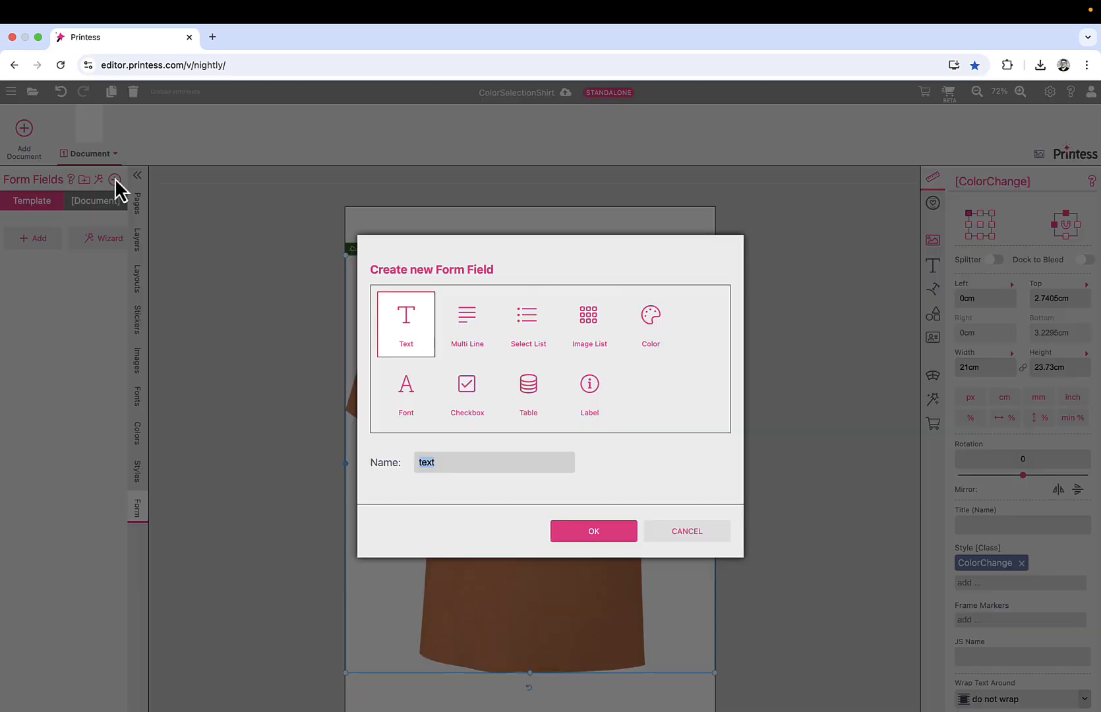
pyautogui.click(653, 326)
pyautogui.click(594, 531)
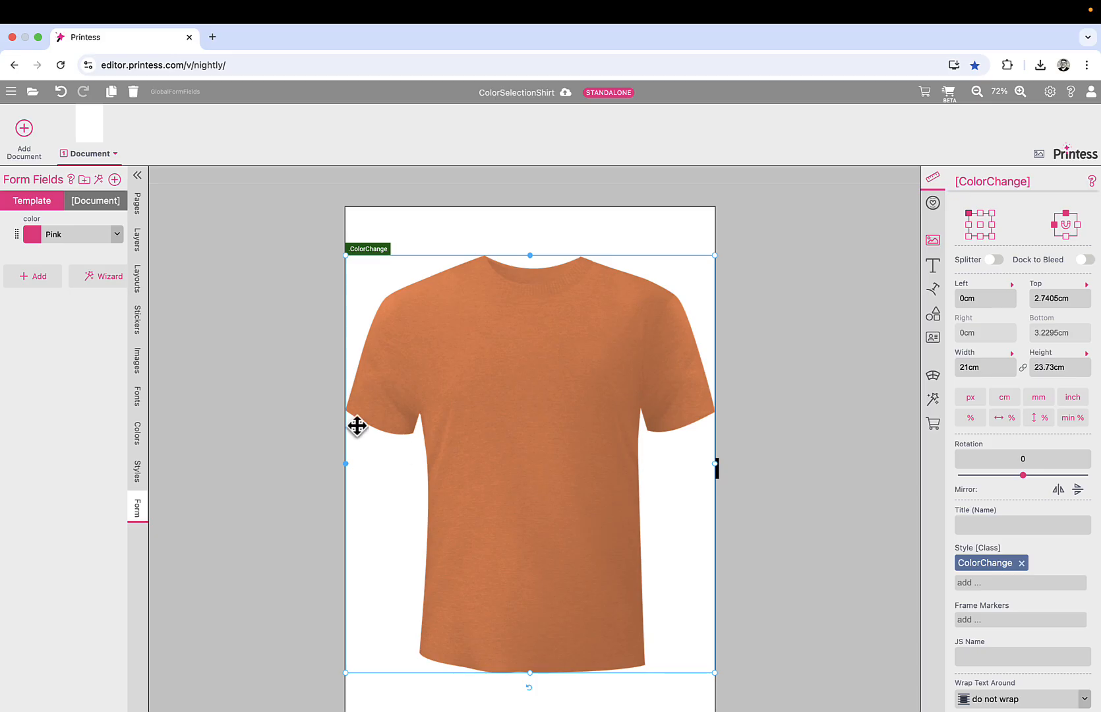
# - Restrict the color form field to the SHIRTCOLORS color group by excluding the Buyer Colors group in its properties
pyautogui.rightClick(10, 221)
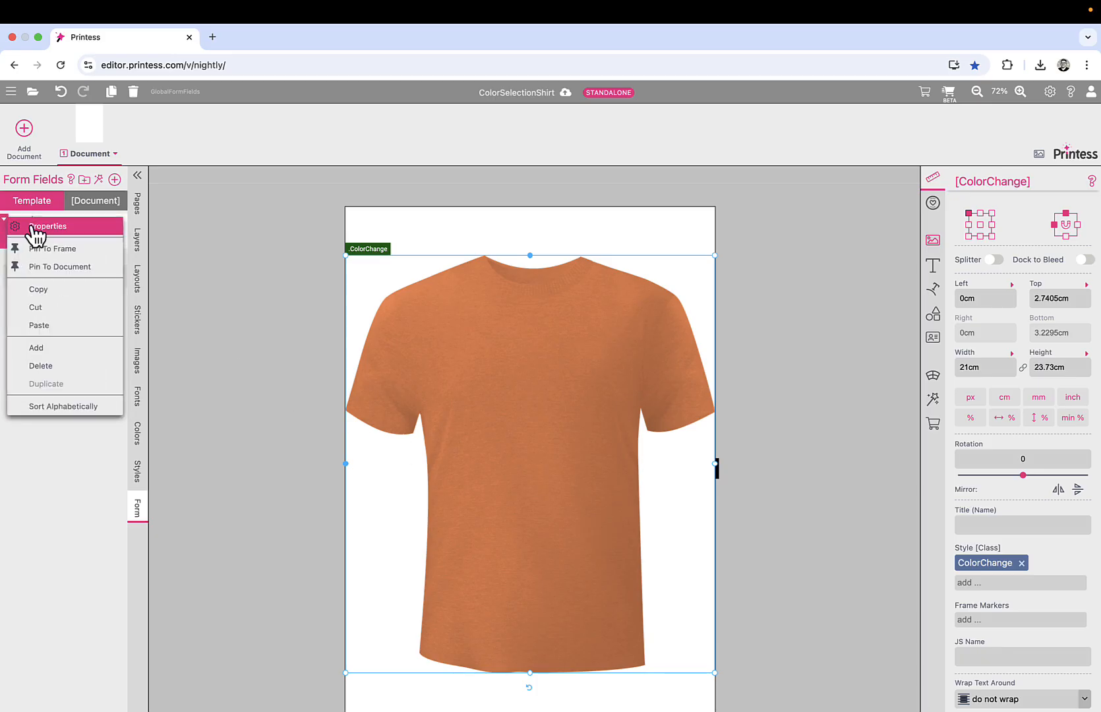
pyautogui.click(31, 227)
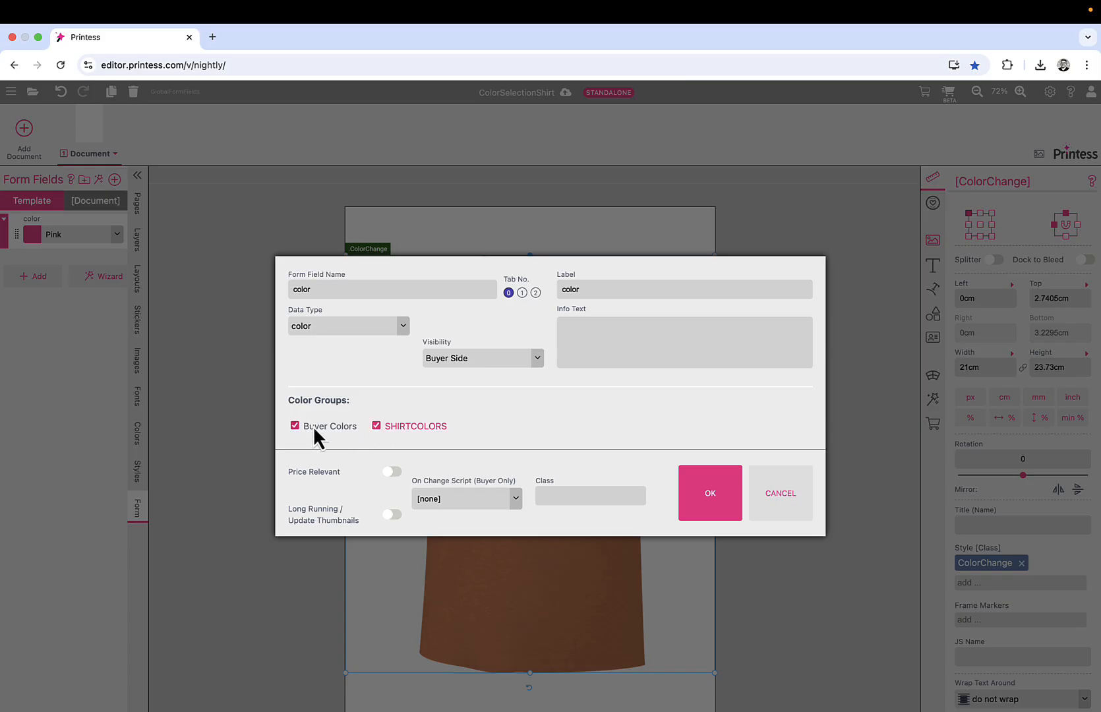
pyautogui.click(295, 426)
pyautogui.click(711, 505)
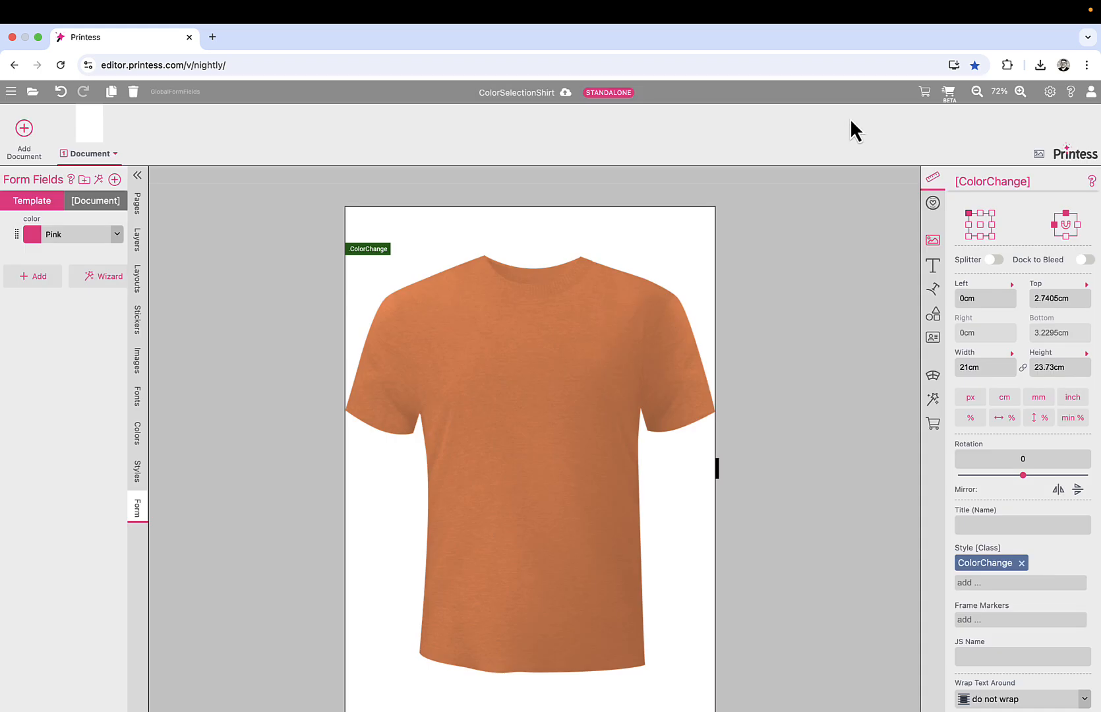
# - Preview the template from the buyer side, try the purple and yellow color swatches, and return to the editor
pyautogui.click(949, 92)
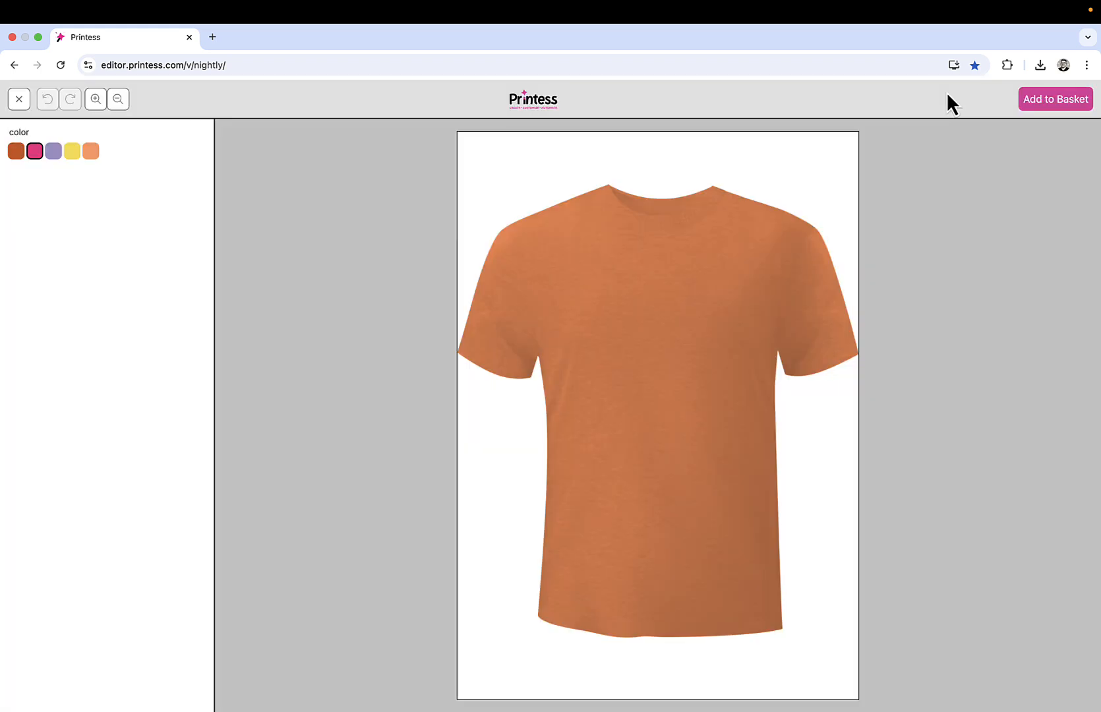
pyautogui.click(56, 152)
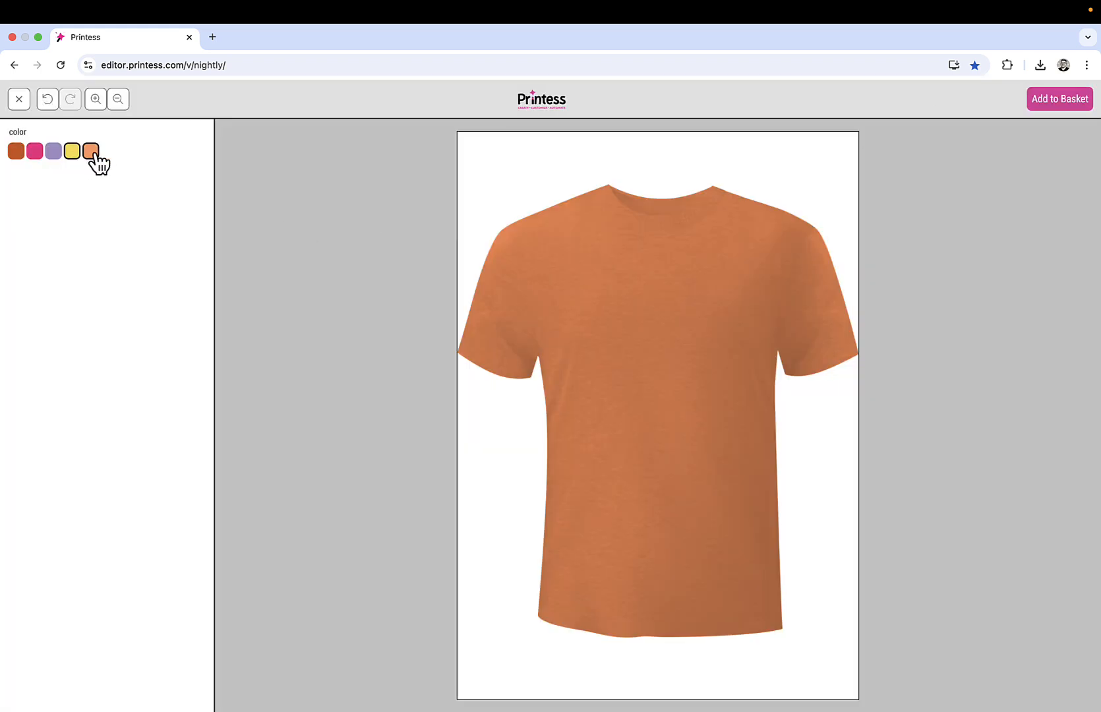
pyautogui.click(54, 156)
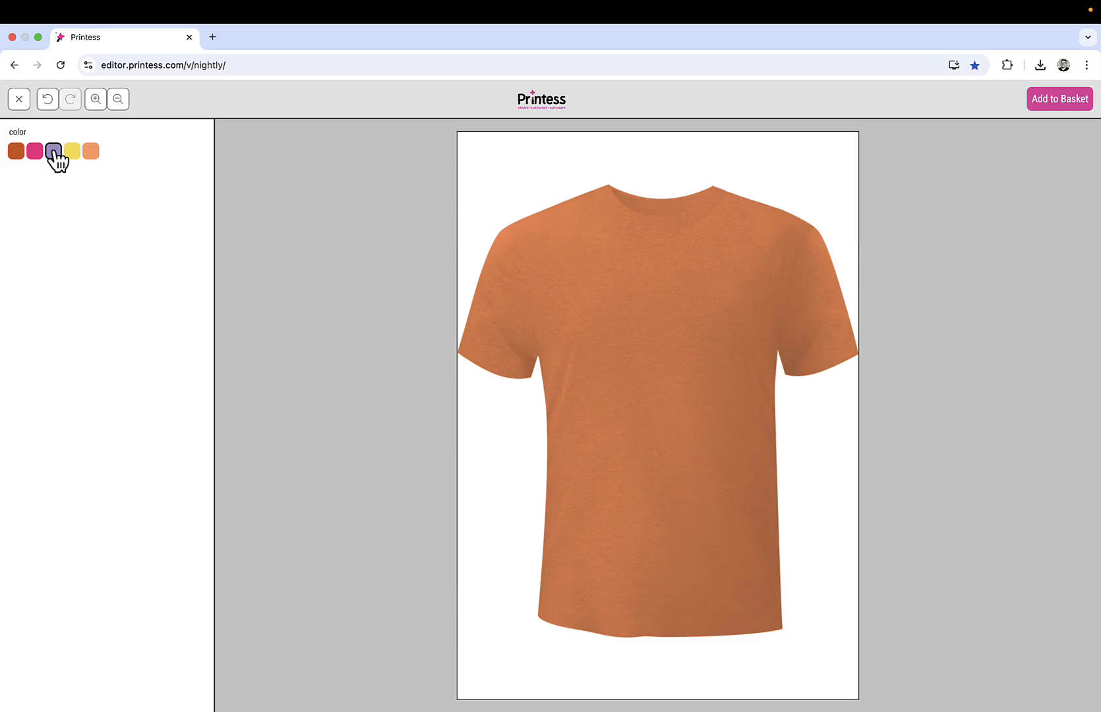
pyautogui.click(20, 99)
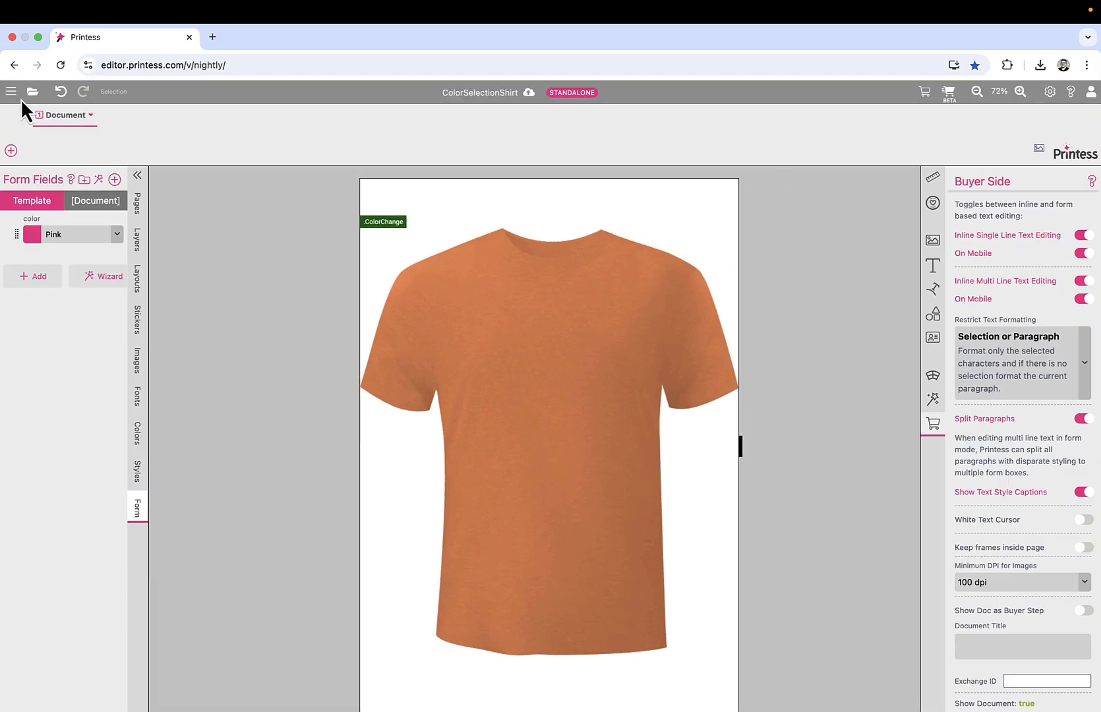
# - Bind the multiplyColor property of the ColorChange style to the form field value form.color
pyautogui.click(138, 472)
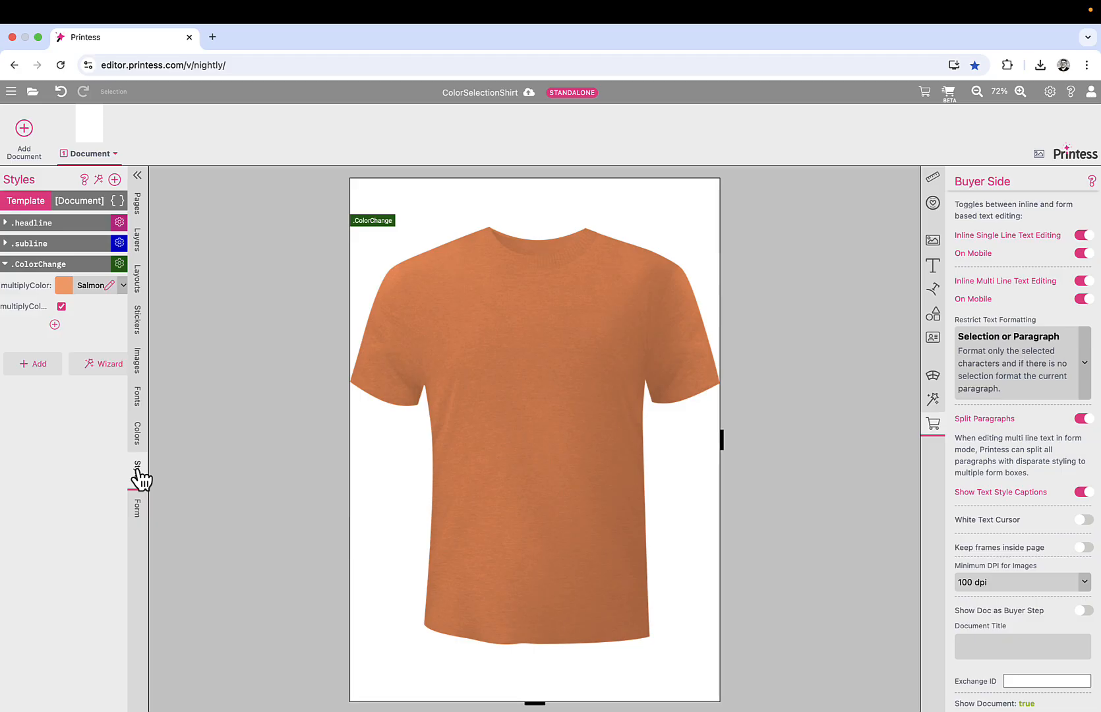
pyautogui.click(8, 288)
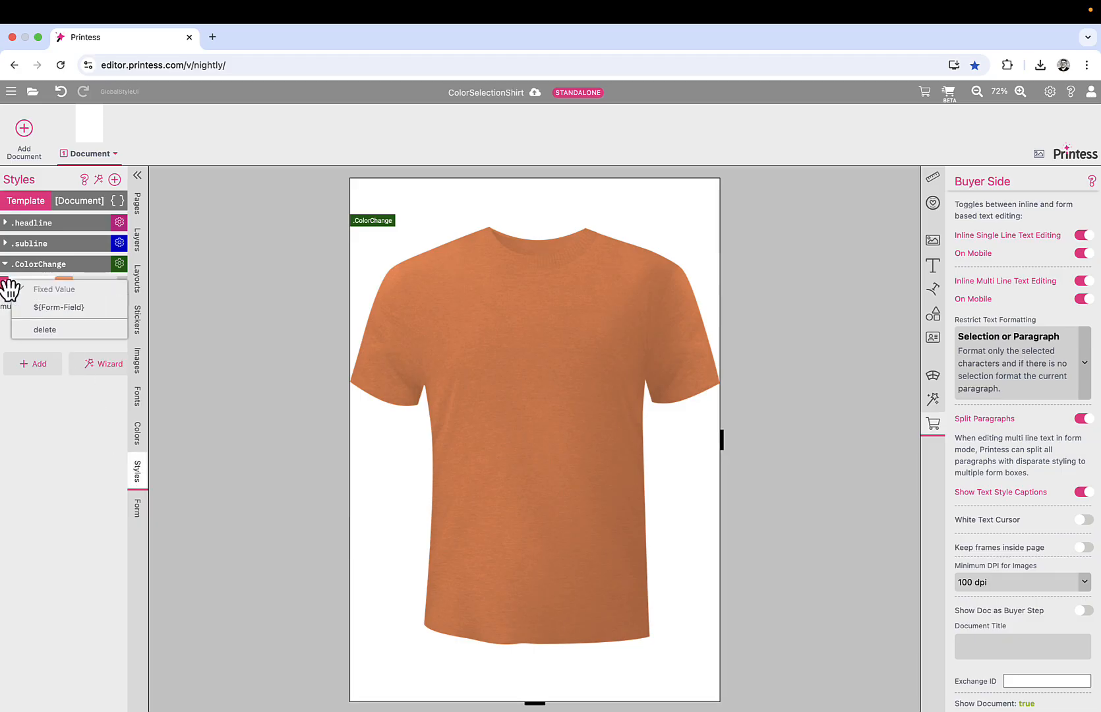
pyautogui.click(93, 308)
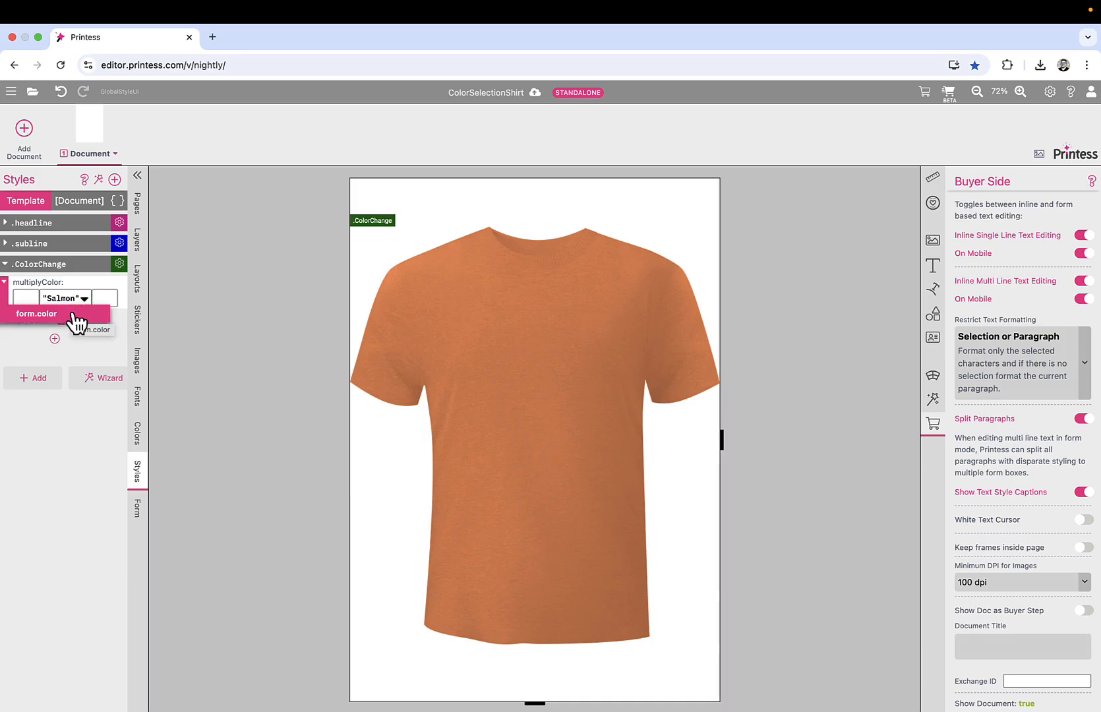
pyautogui.click(76, 321)
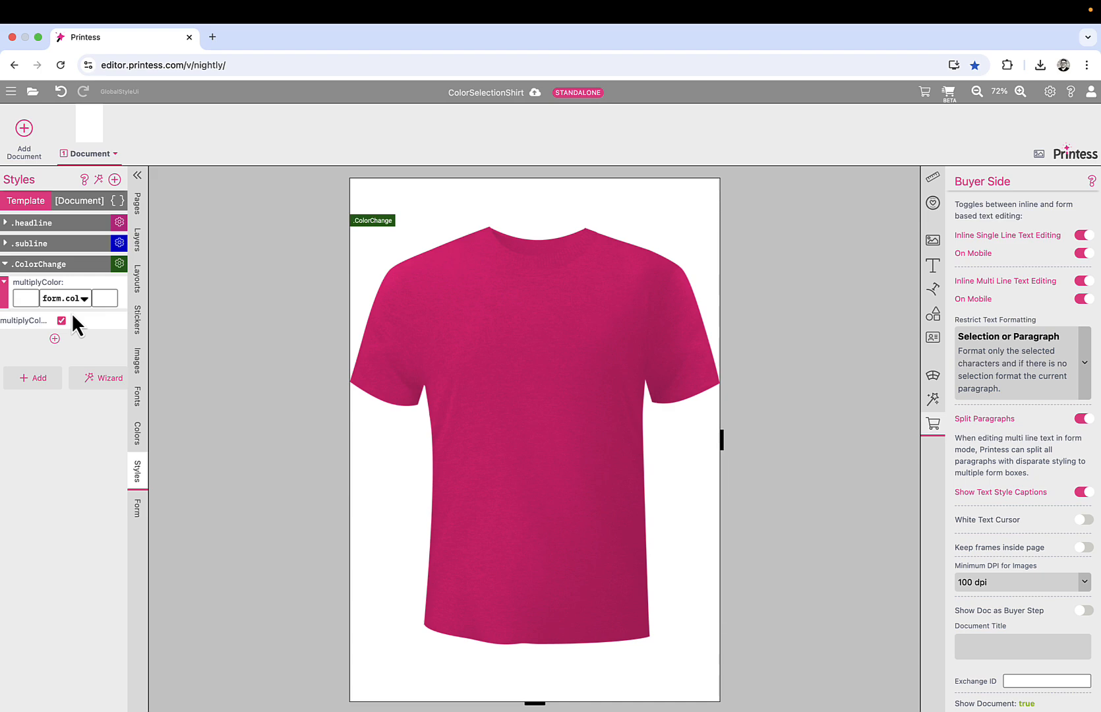
# - Set the color form field first to R=211 G=92 B=27, finally to Salmon
pyautogui.click(139, 509)
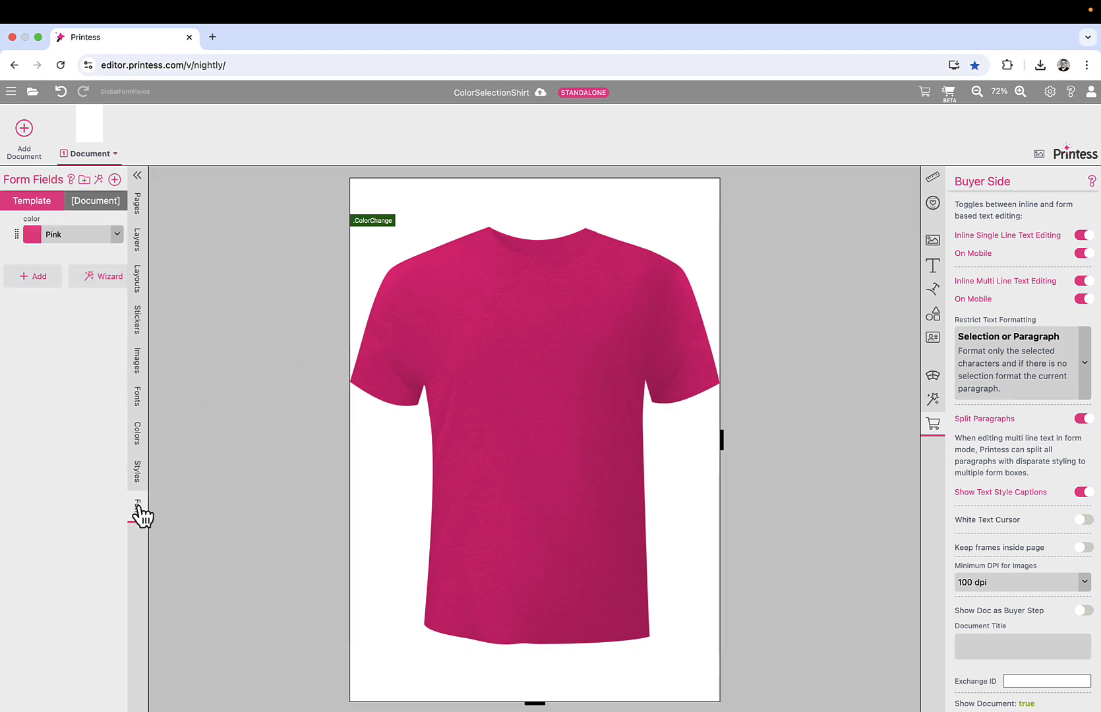
pyautogui.click(120, 234)
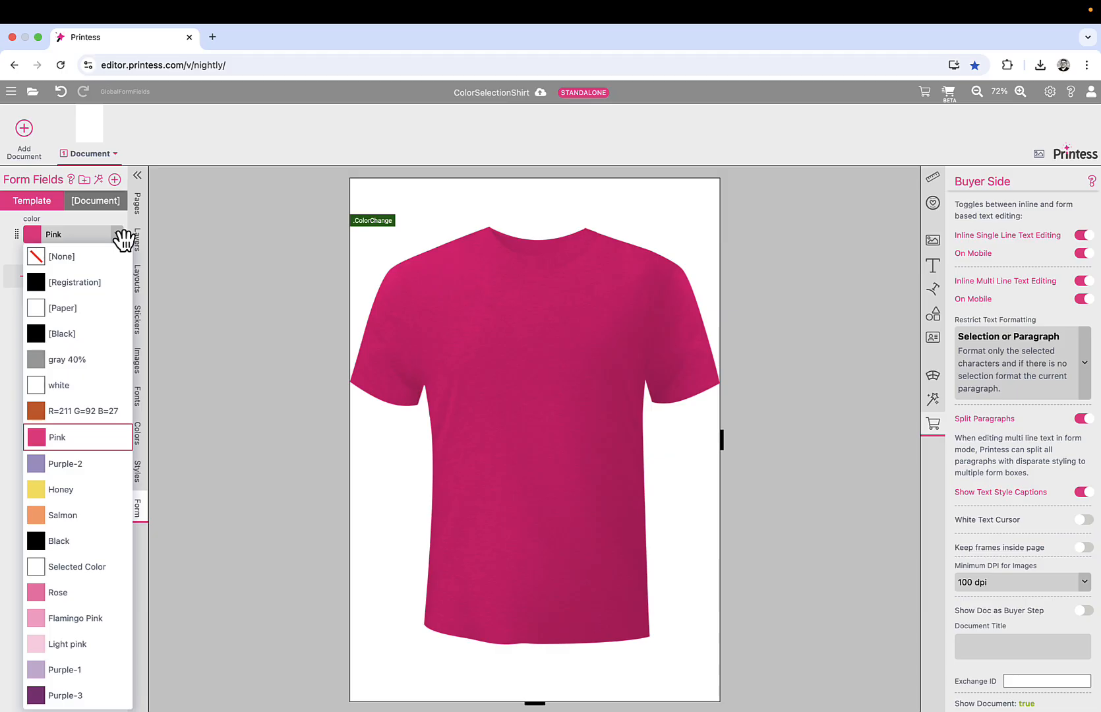
pyautogui.click(97, 409)
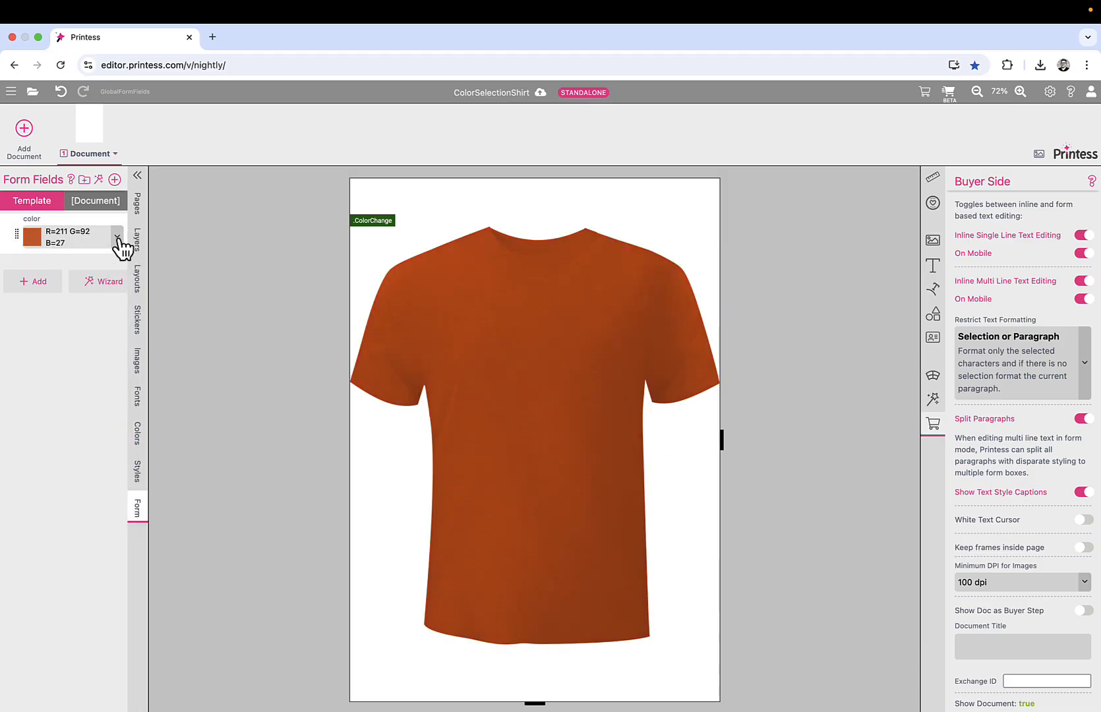
pyautogui.click(119, 238)
pyautogui.click(104, 521)
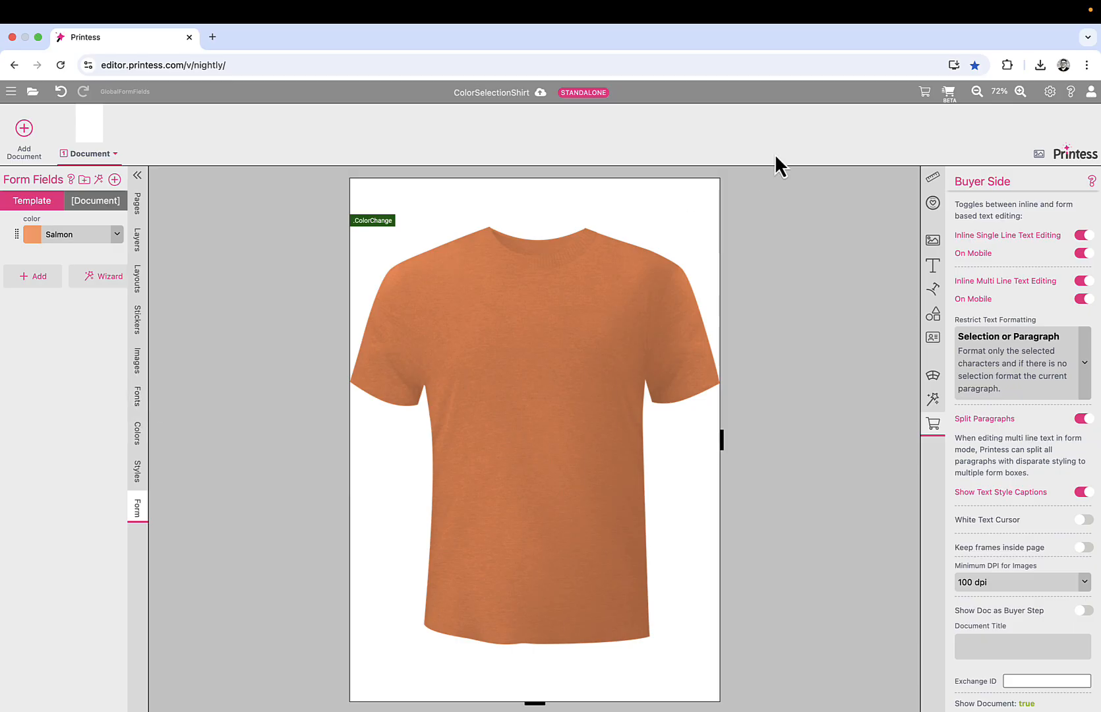
# - Test all five shirt color swatches in the buyer preview, ending with salmon, and return to the editor
pyautogui.click(949, 93)
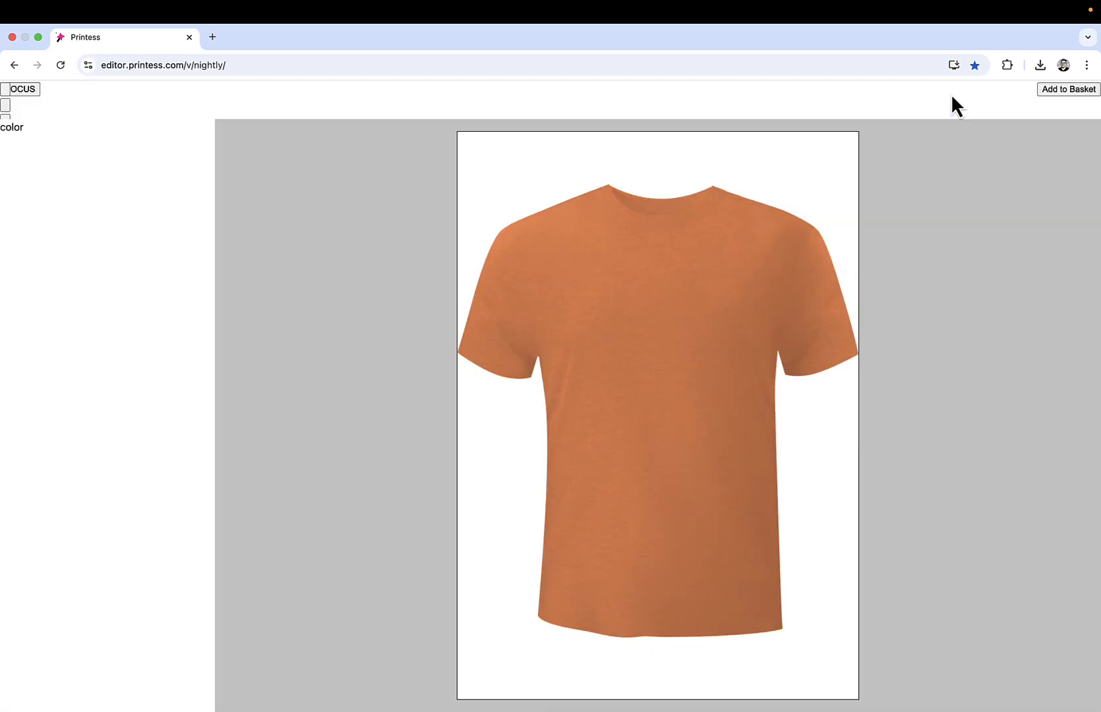
pyautogui.click(54, 151)
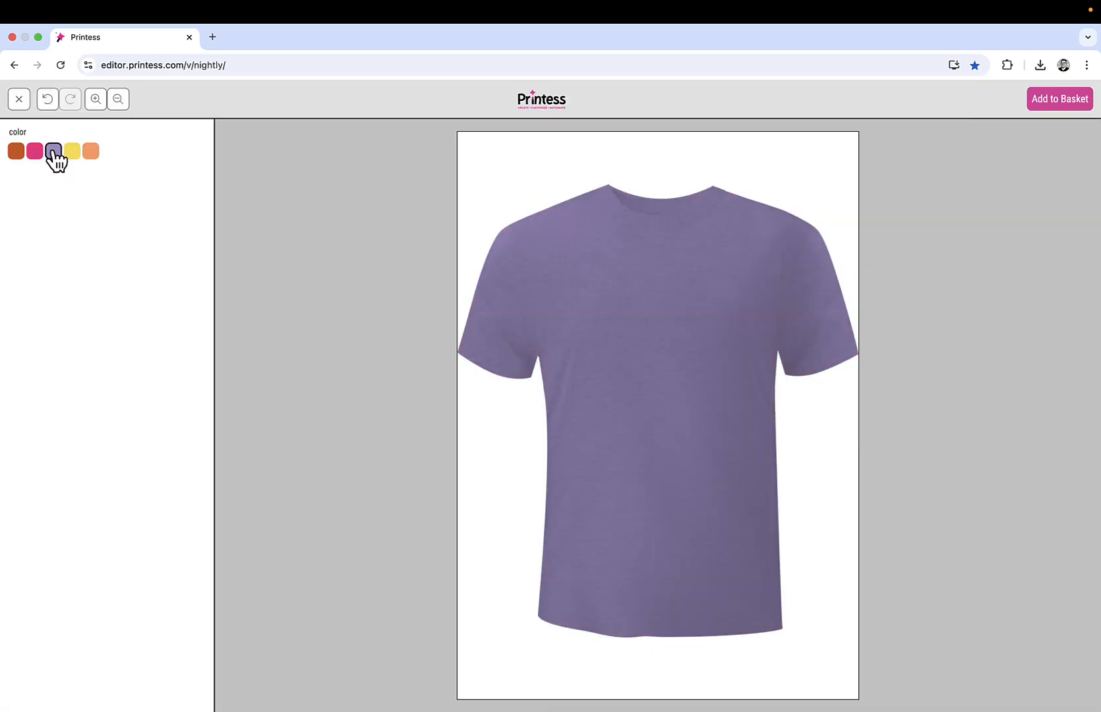
pyautogui.click(35, 154)
pyautogui.click(18, 156)
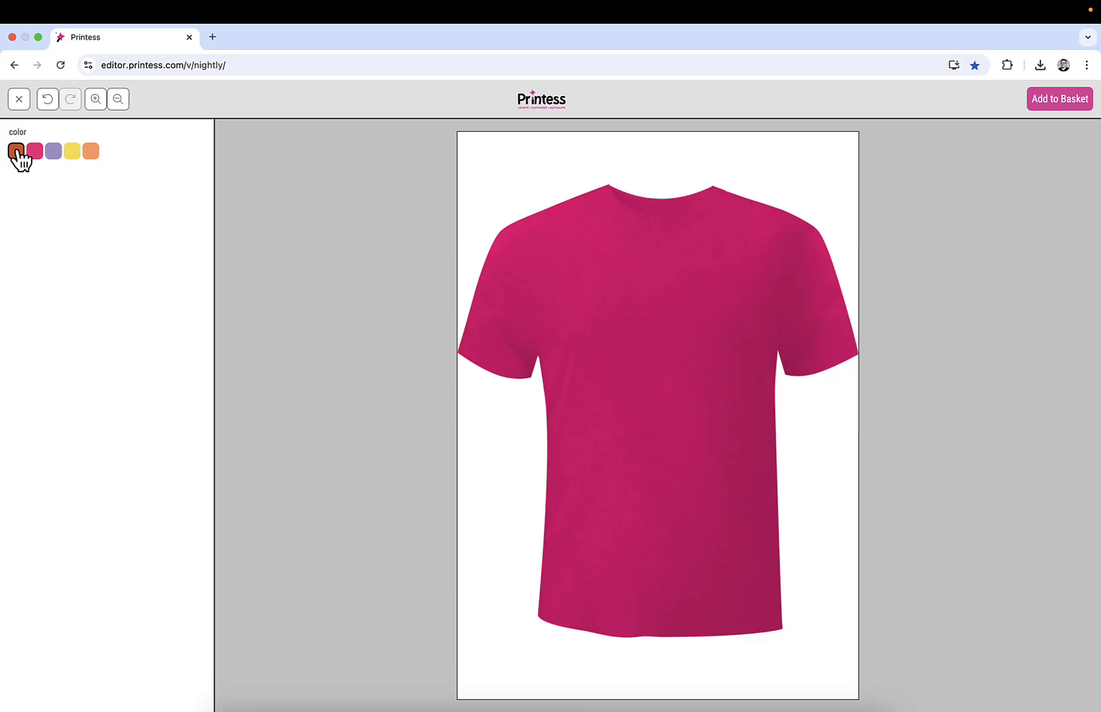
pyautogui.click(54, 153)
pyautogui.click(72, 153)
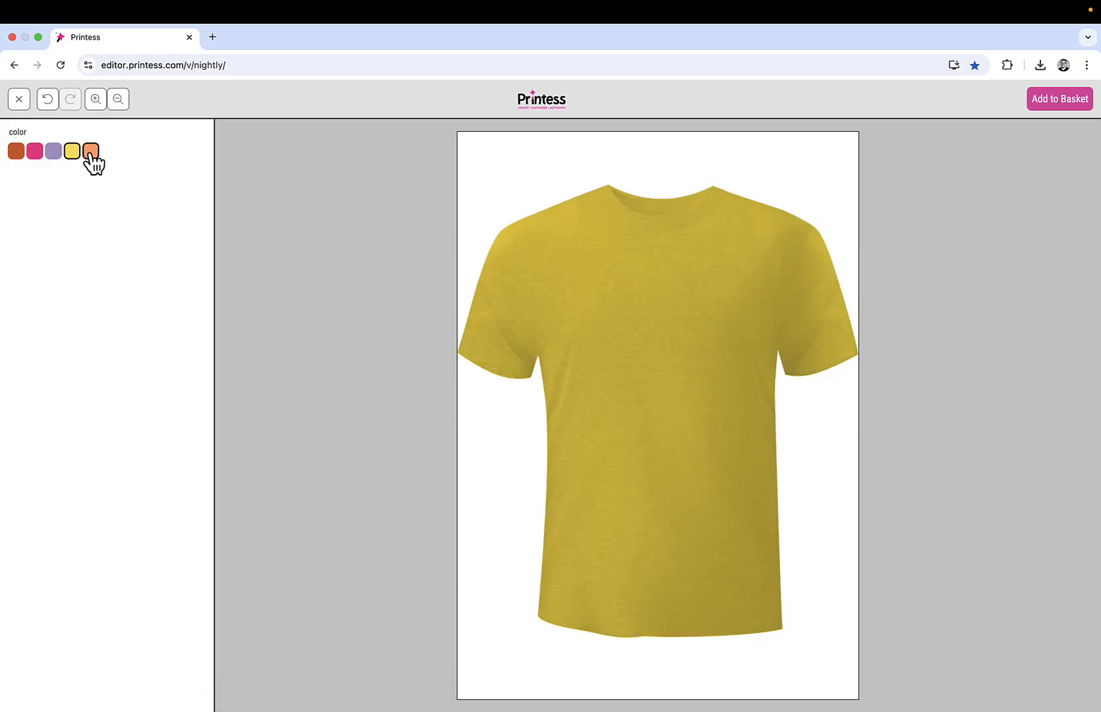
pyautogui.click(92, 153)
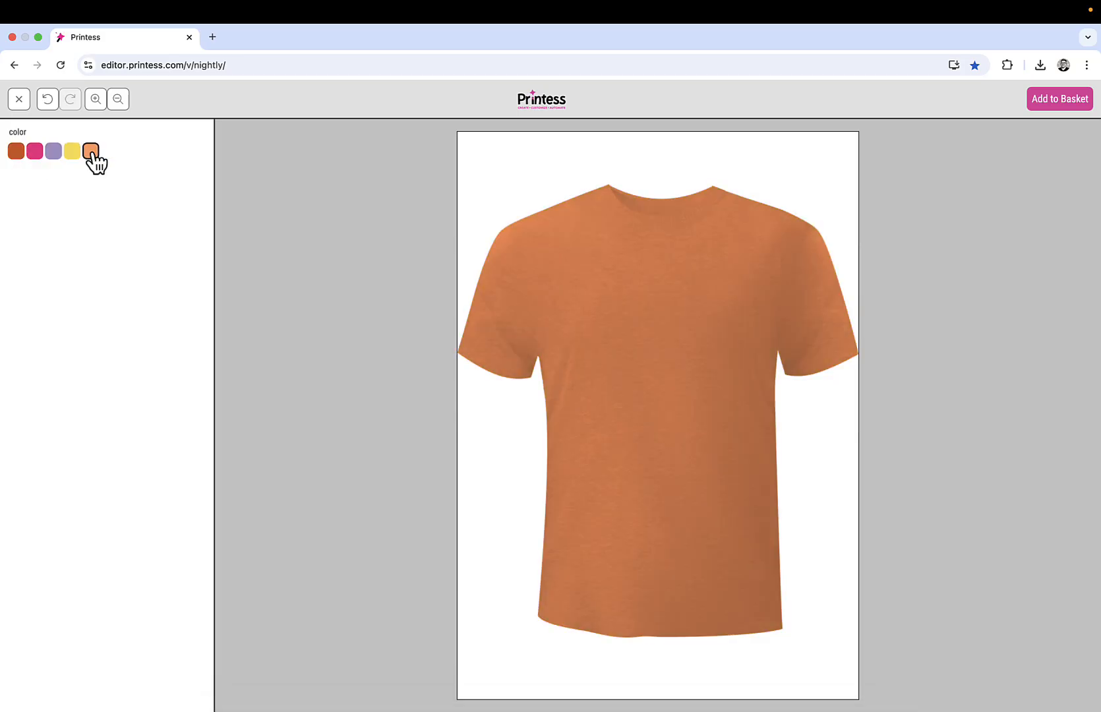
pyautogui.click(20, 100)
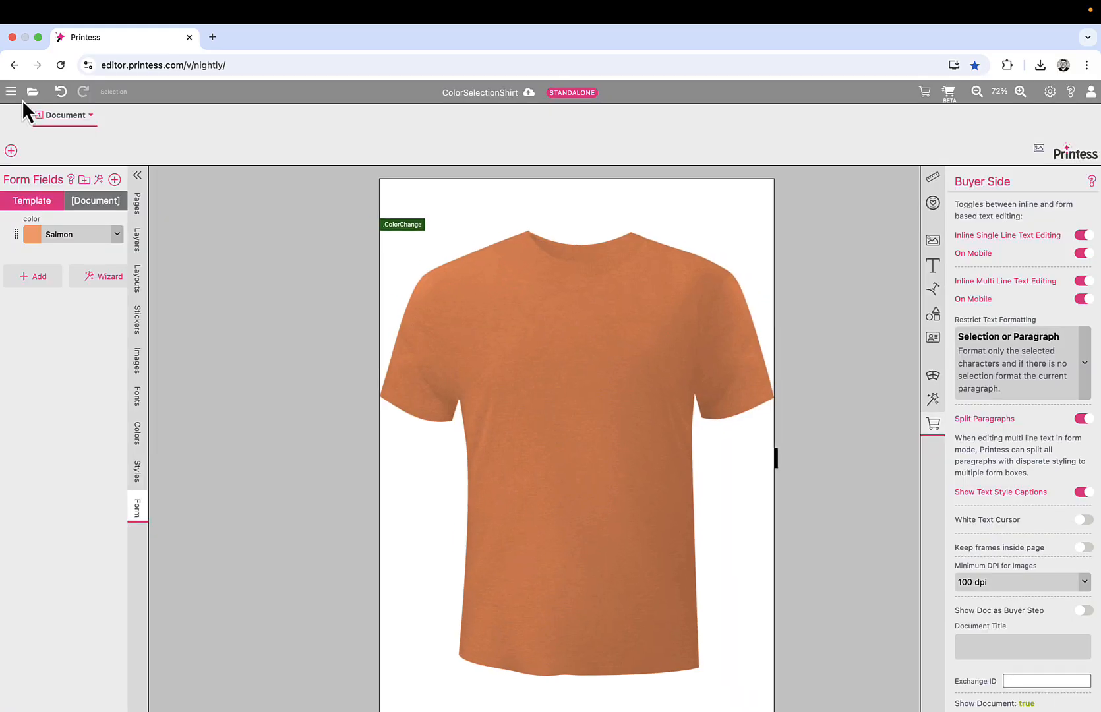
# - Try ShirtDrak.png and ShirtDrak.jpg as the image in the shirt frame, finally restoring shirt.png
pyautogui.click(515, 341)
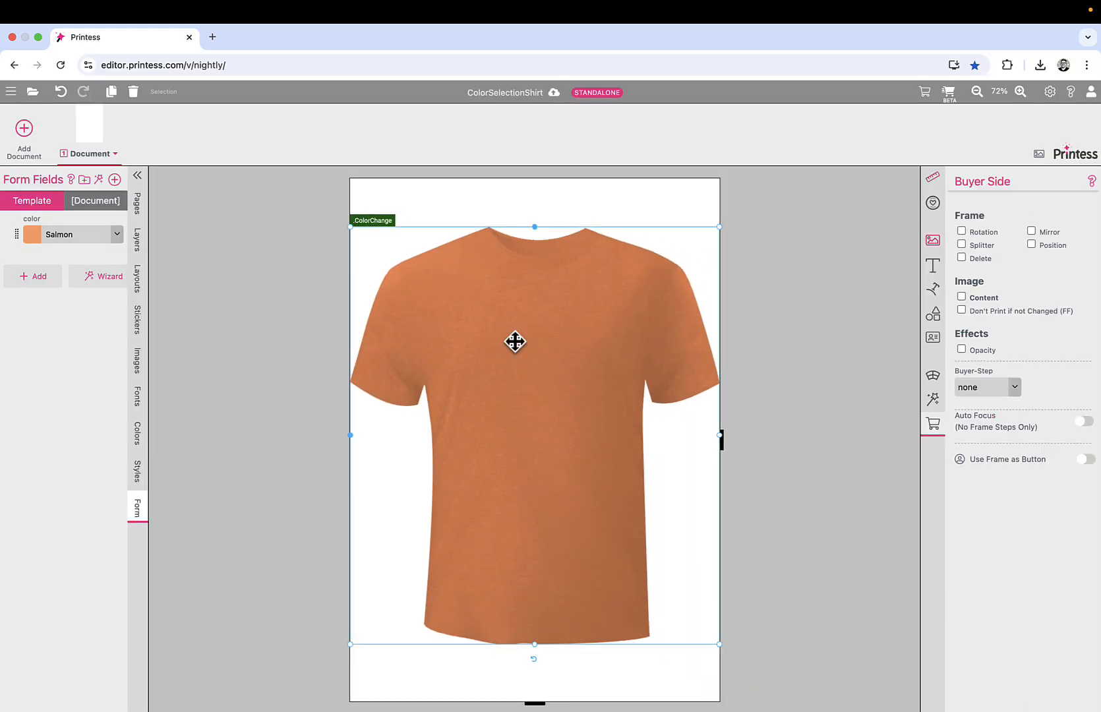
pyautogui.click(143, 370)
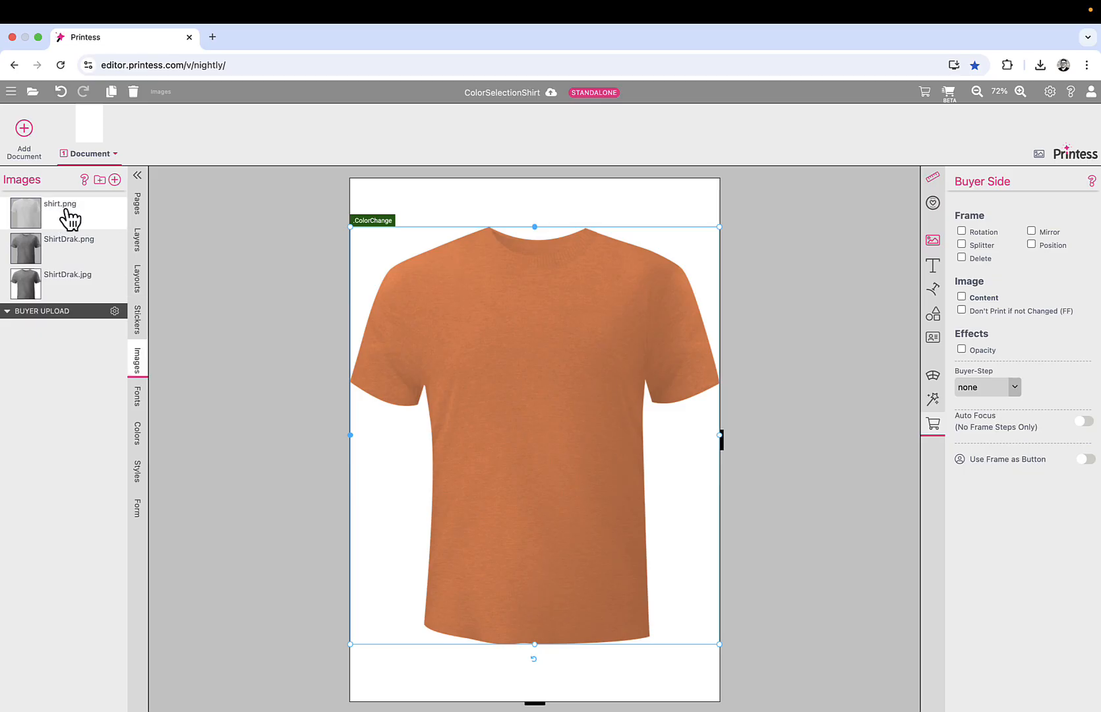
pyautogui.click(31, 255)
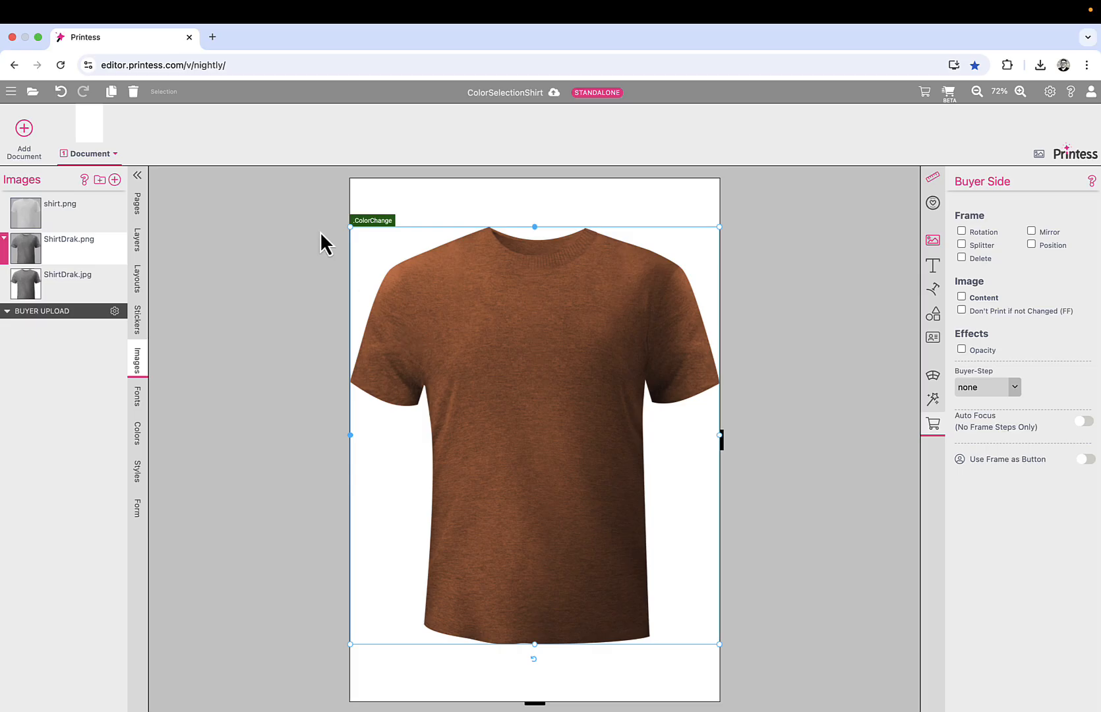
pyautogui.click(31, 287)
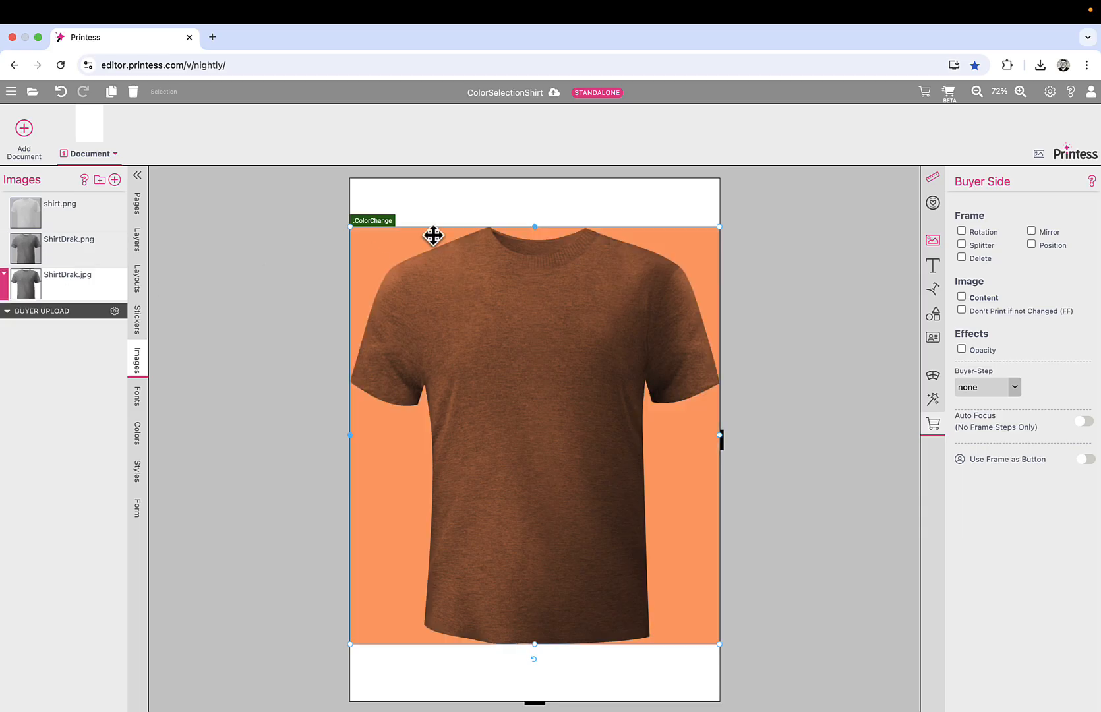
pyautogui.click(26, 223)
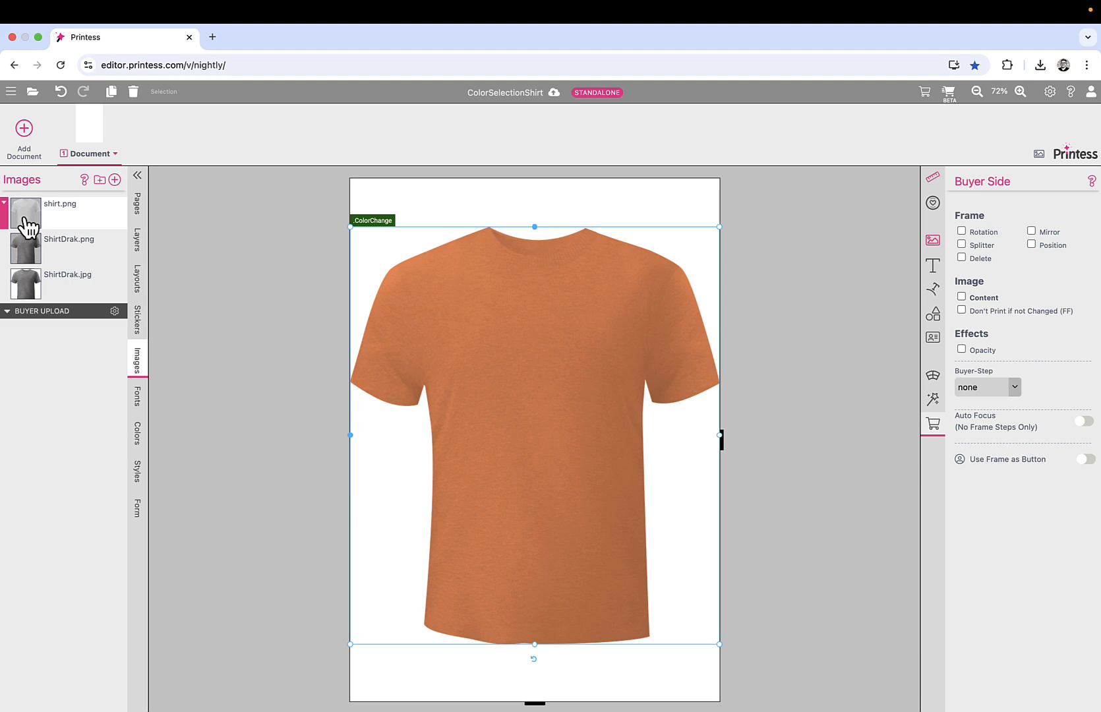